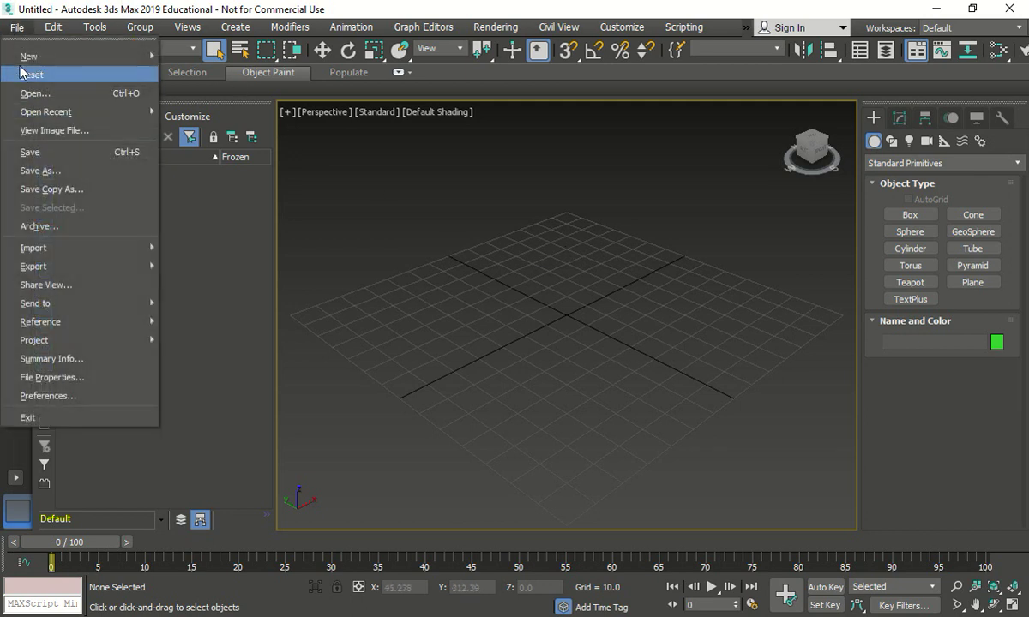
# Reset the scene and create a box at the origin with length 52, width 61 and height 32
pyautogui.click(35, 74)
pyautogui.click(468, 343)
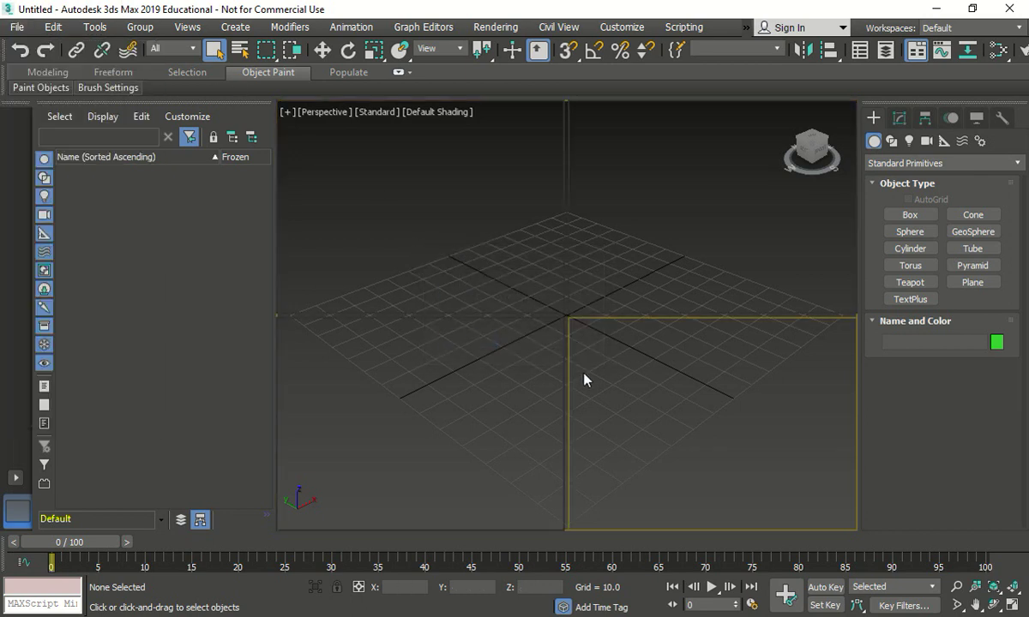
pyautogui.click(915, 215)
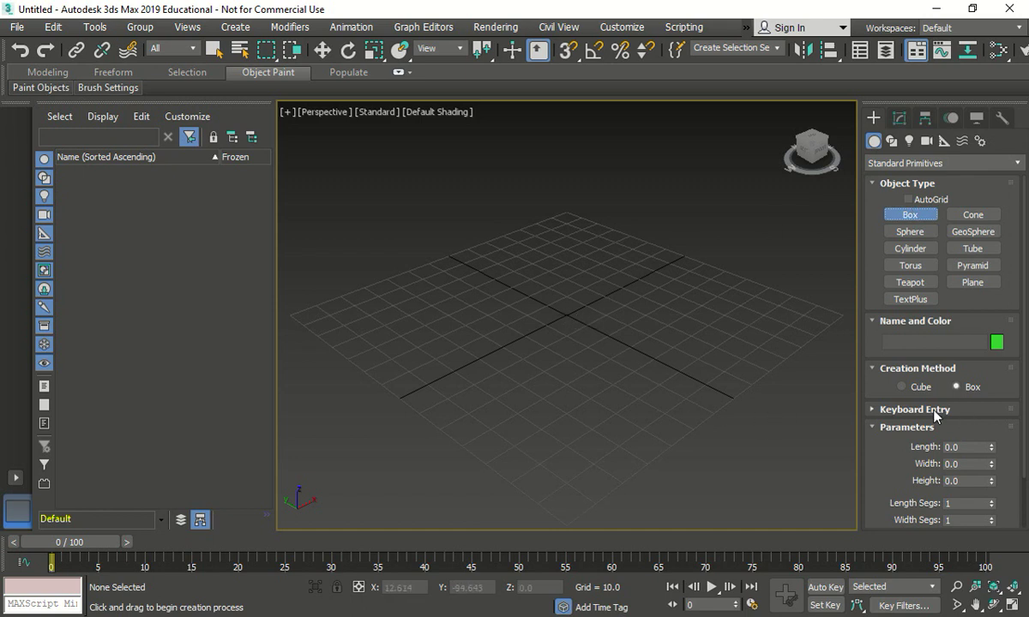
pyautogui.click(919, 408)
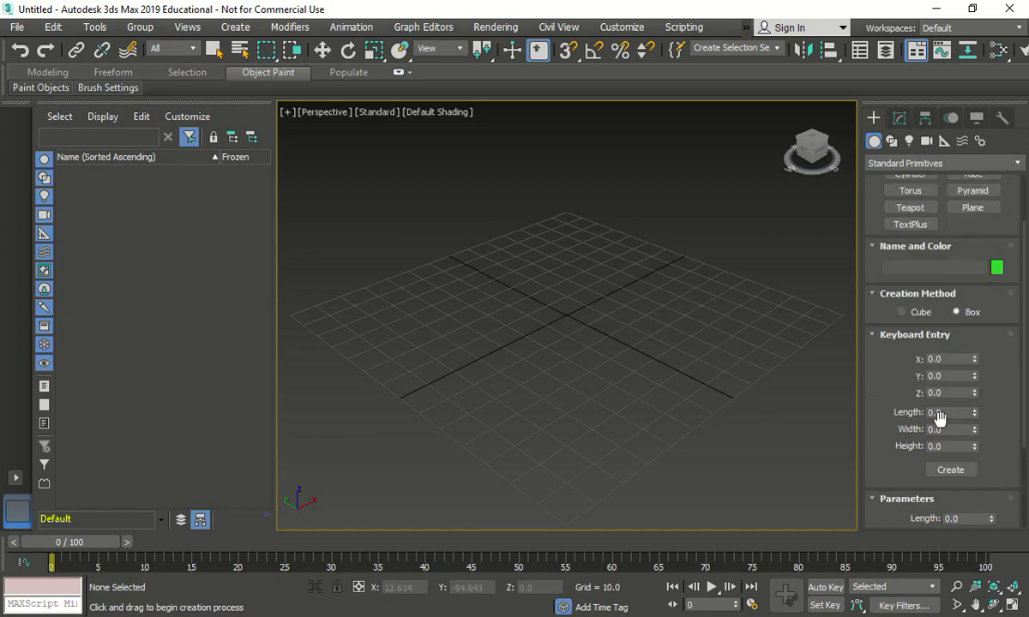
pyautogui.click(952, 413)
pyautogui.write('52')
pyautogui.press('Tab')
pyautogui.write('61')
pyautogui.press('Tab')
pyautogui.write('32')
pyautogui.click(950, 470)
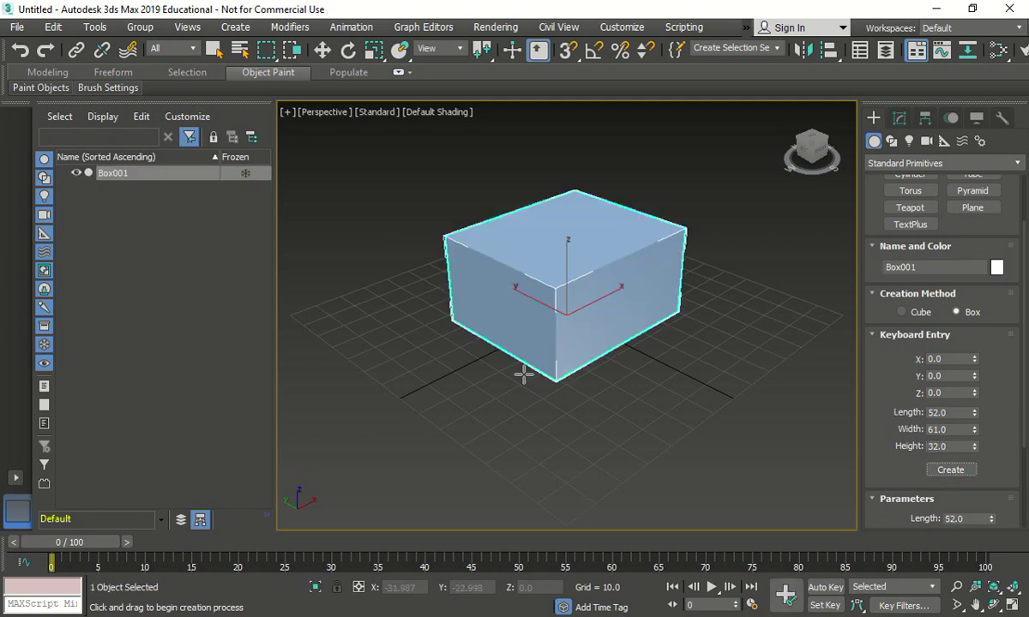
# Name the new box "Red Box" and set its object color to dark red
pyautogui.click(900, 267)
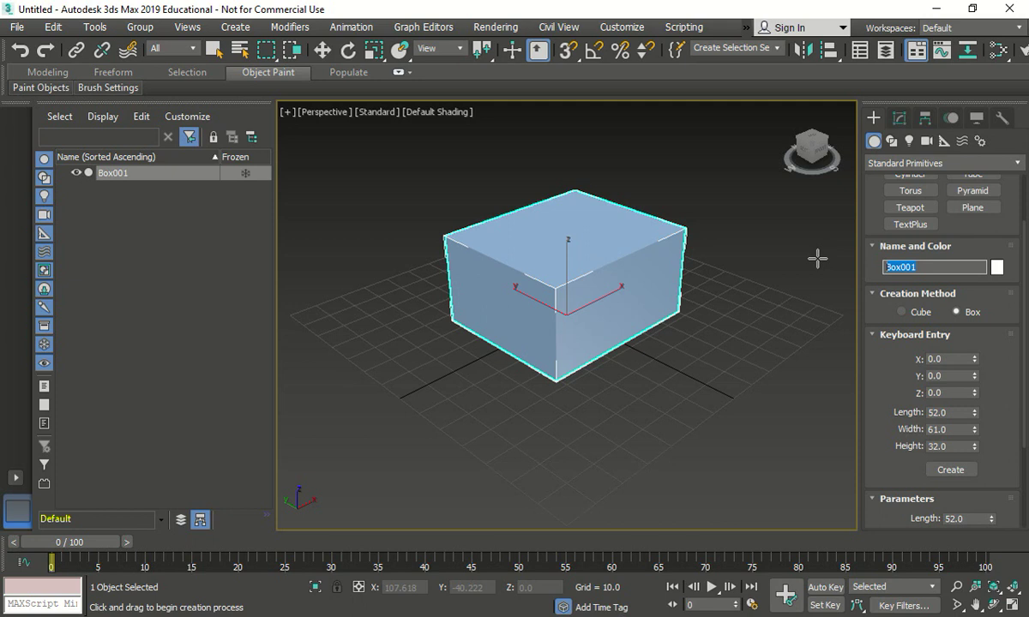
pyautogui.write('Red')
pyautogui.press('Return')
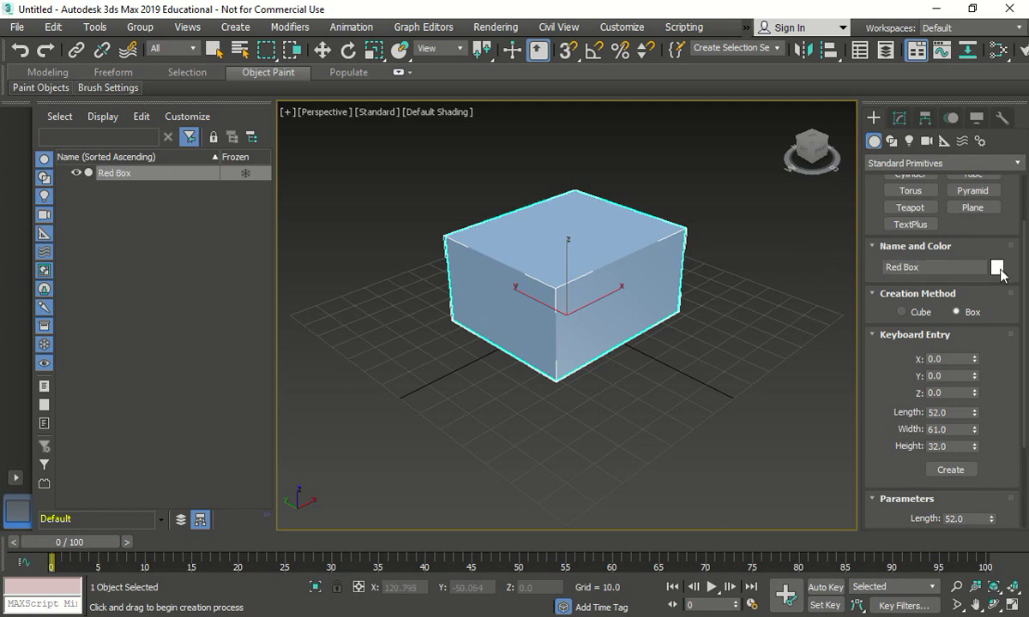
pyautogui.click(996, 267)
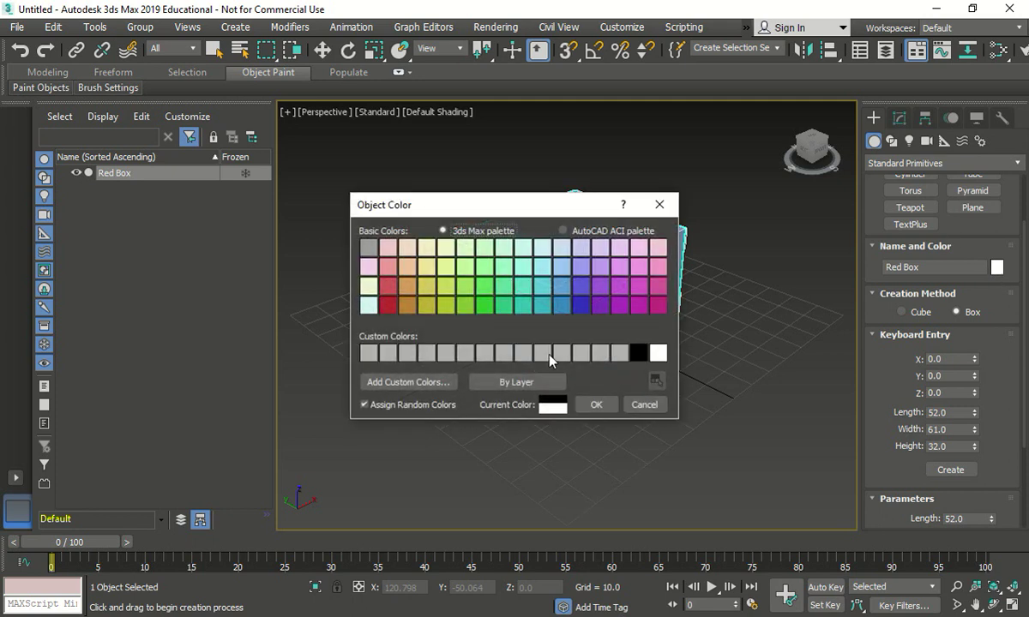
pyautogui.click(388, 306)
pyautogui.click(593, 404)
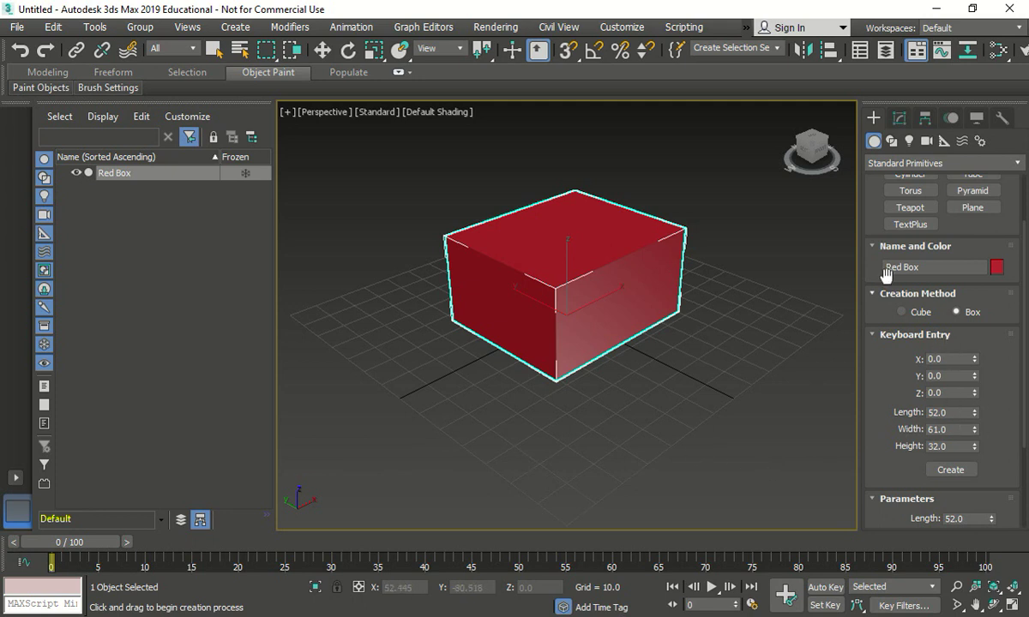
# Create a second box at the origin with length 35, width 40 and height 12
pyautogui.scroll(2, 926, 232)
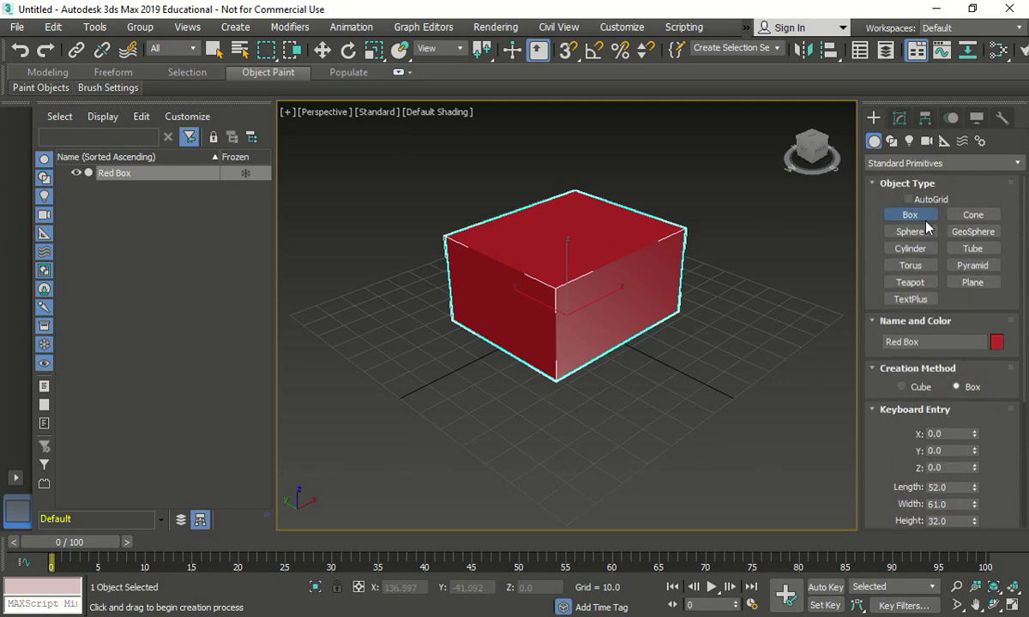
pyautogui.click(910, 215)
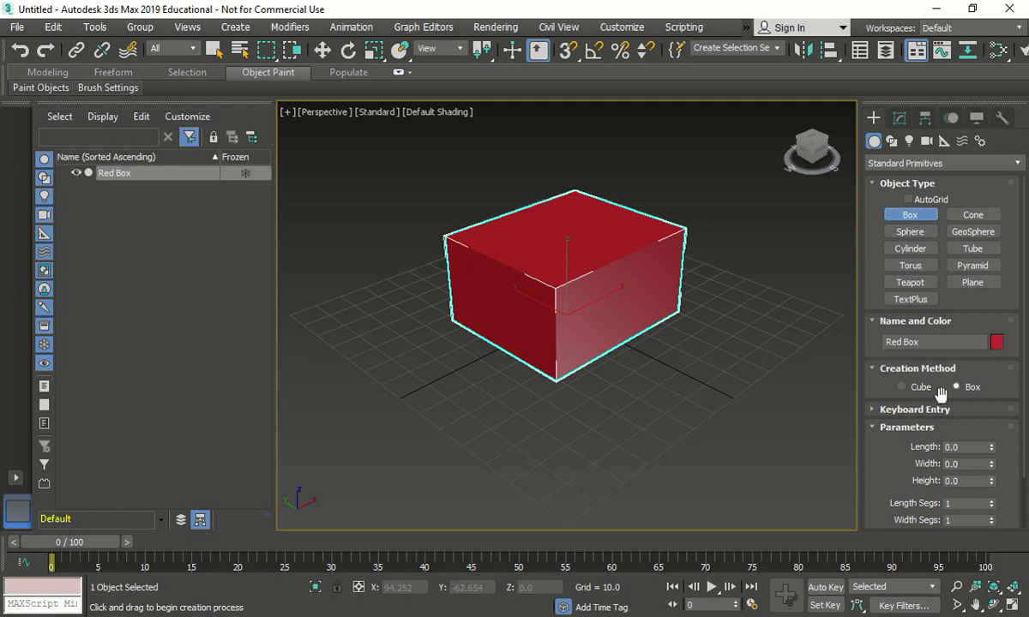
pyautogui.click(888, 409)
pyautogui.click(905, 409)
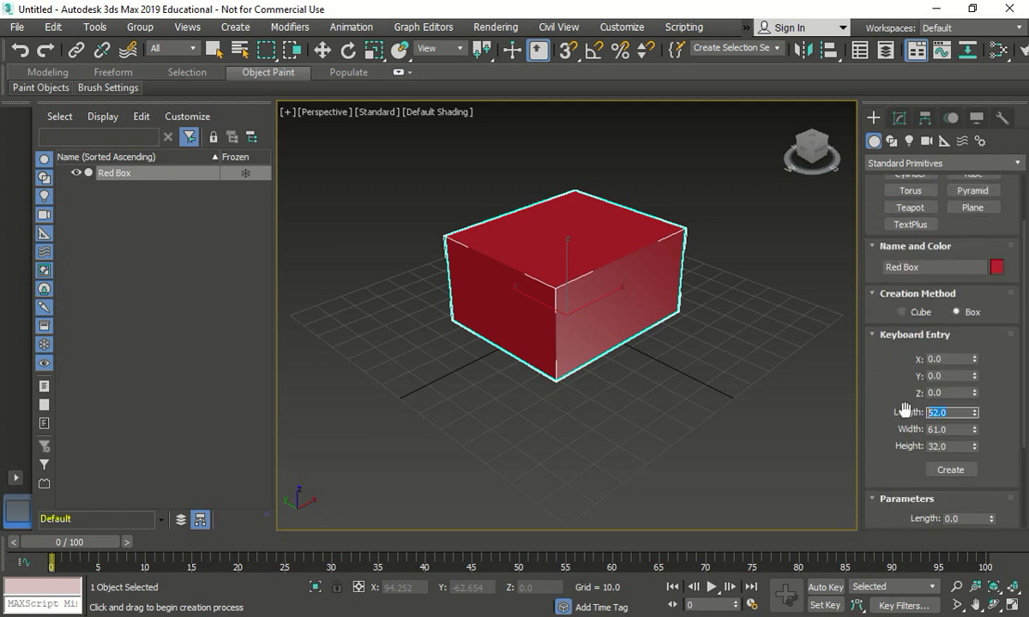
pyautogui.write('35')
pyautogui.press('Tab')
pyautogui.write('40')
pyautogui.press('Tab')
pyautogui.write('12')
pyautogui.click(950, 470)
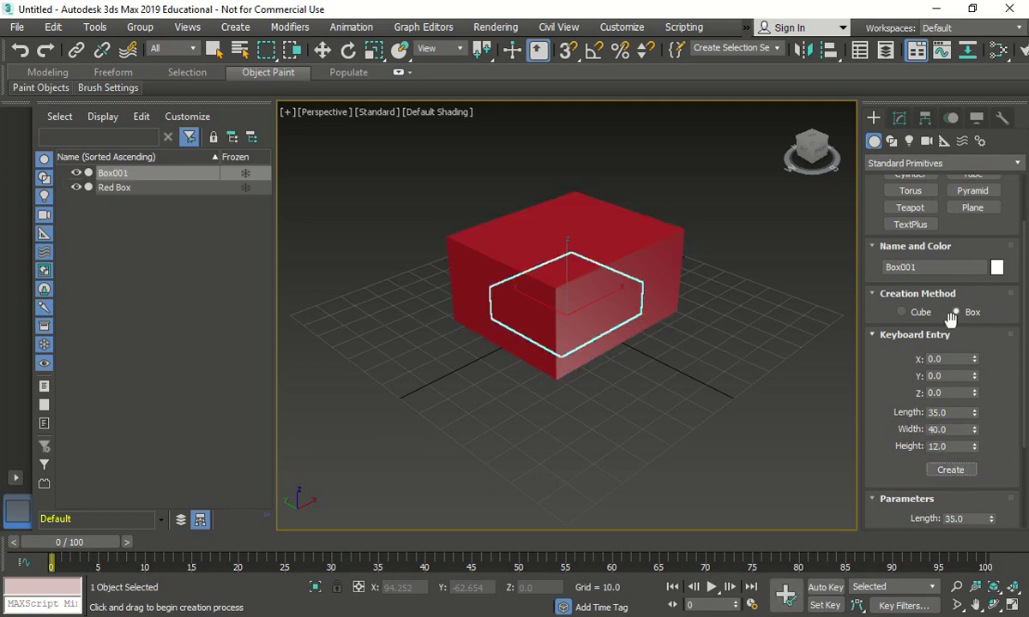
# Name the second box "Green Box" and set its object color to bright green
pyautogui.doubleClick(938, 268)
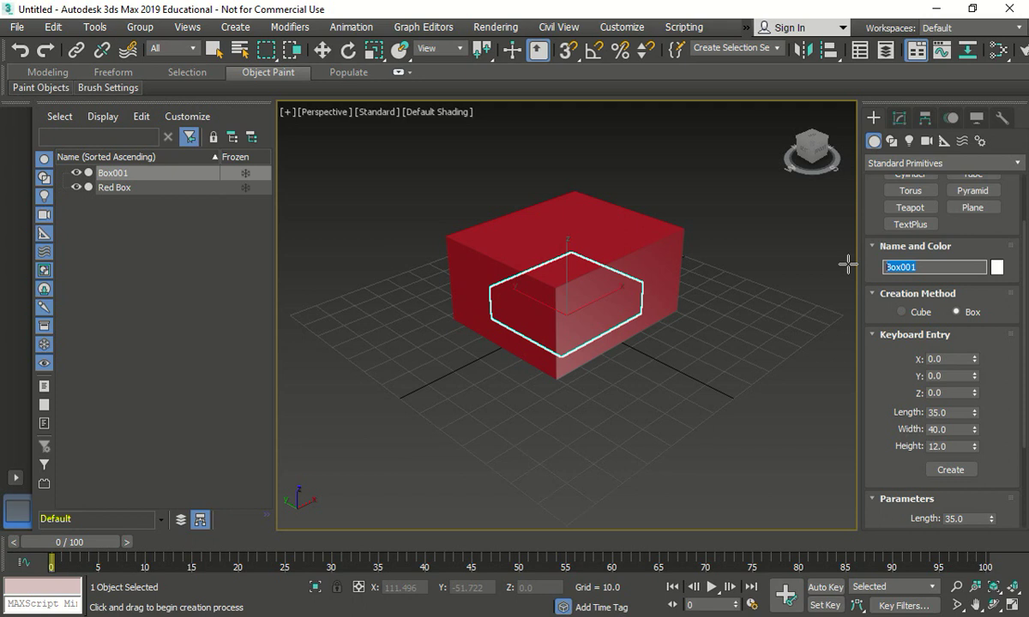
pyautogui.write('Green')
pyautogui.press('Return')
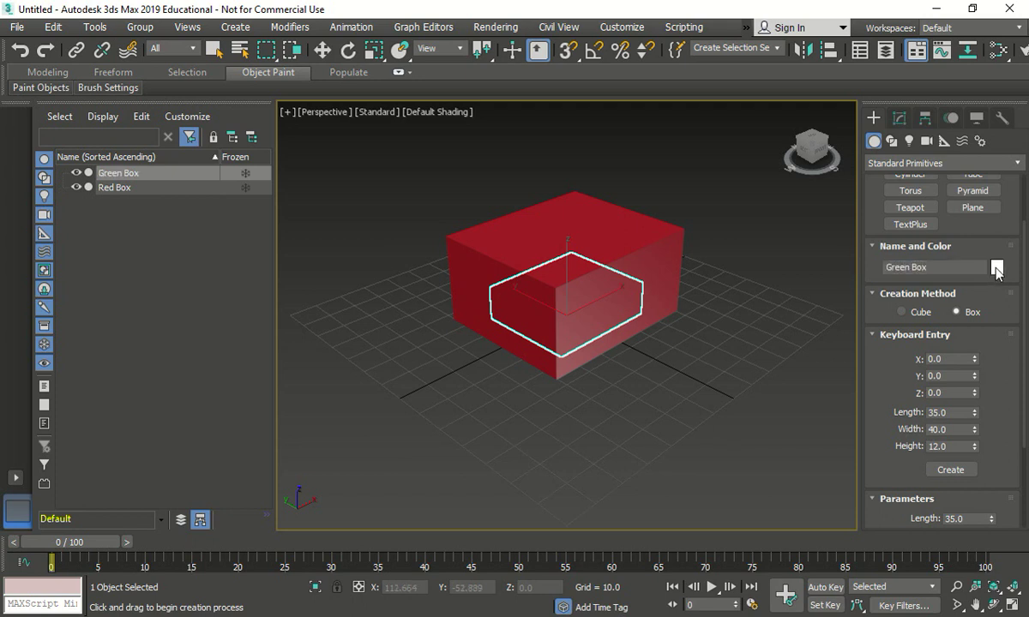
pyautogui.click(996, 268)
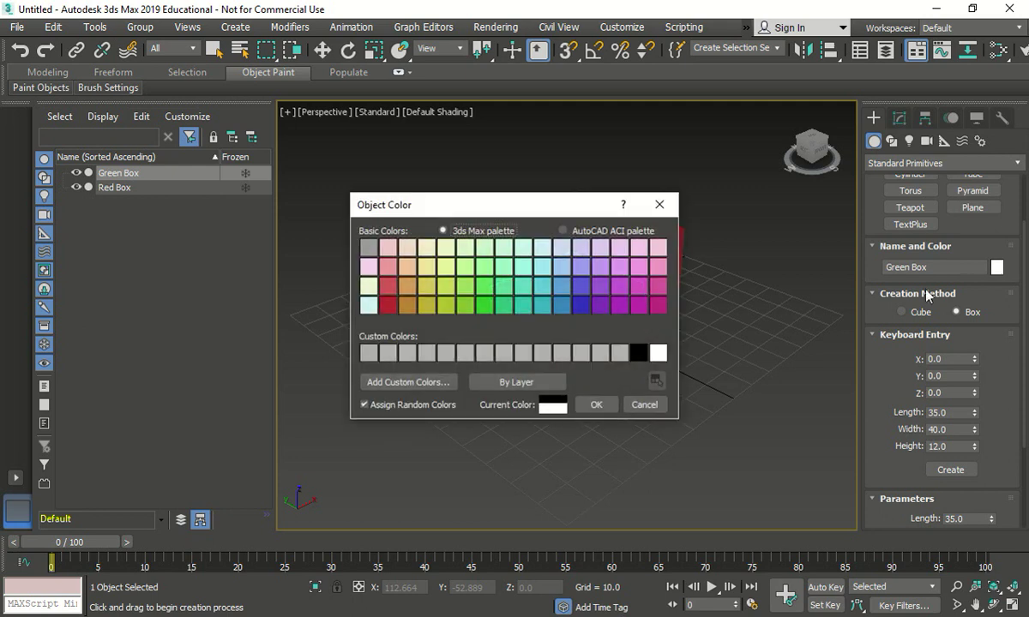
pyautogui.click(479, 308)
pyautogui.click(596, 404)
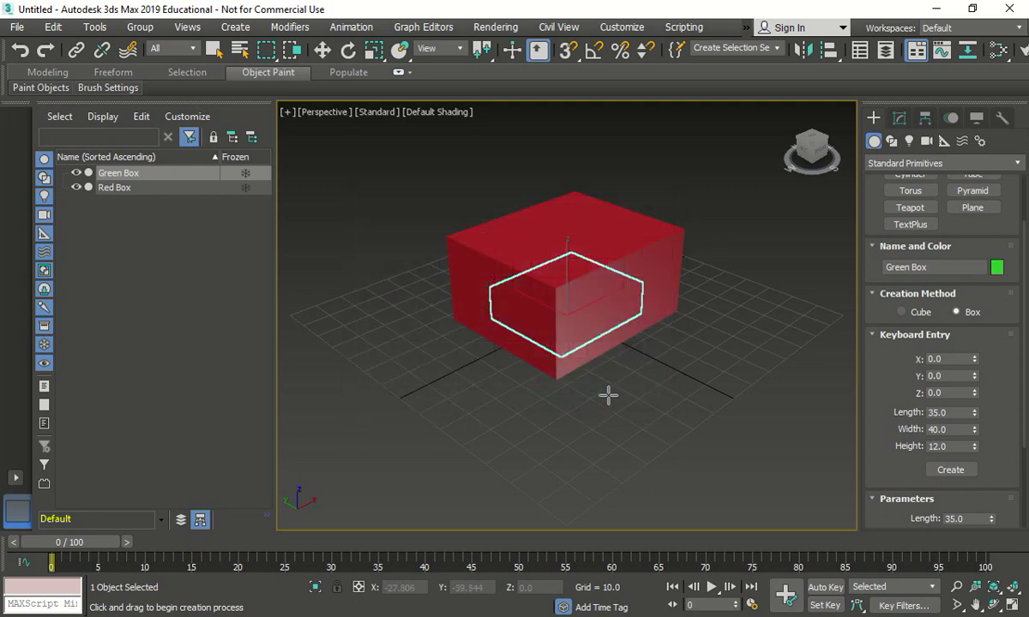
# Create a third box of 35 × 40 × 12 at the origin and set the keyboard-entry length to 50 and height to 30
pyautogui.click(937, 471)
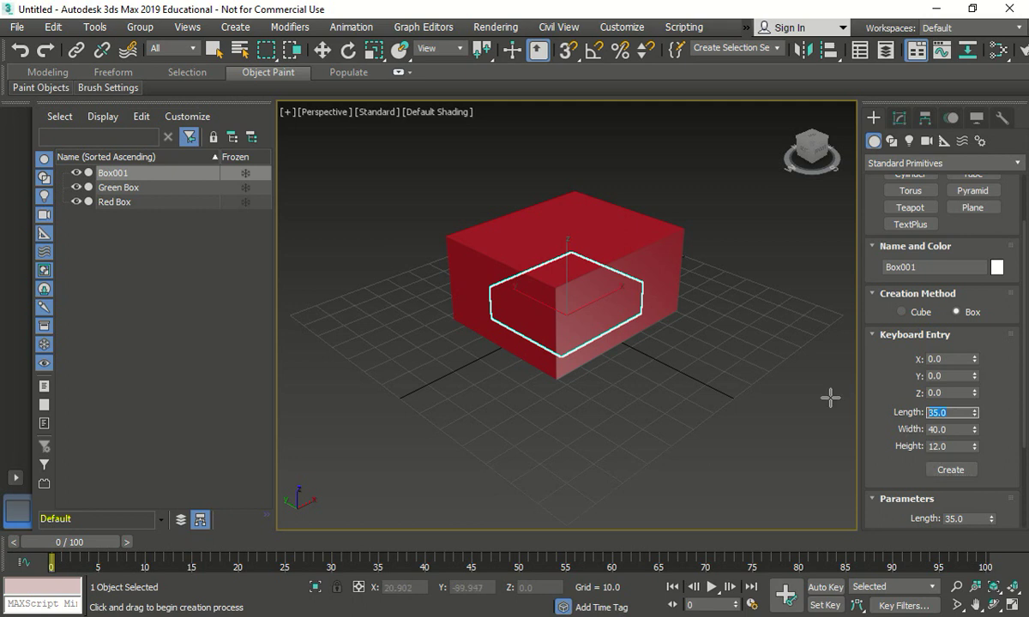
pyautogui.write('50')
pyautogui.press('Tab')
pyautogui.press('Tab')
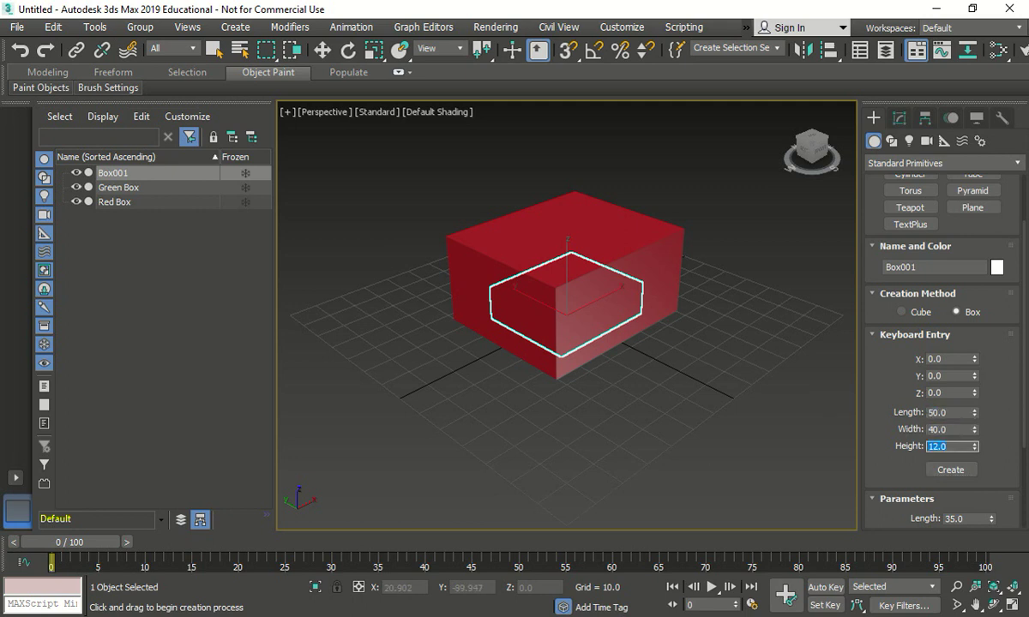
pyautogui.write('30')
pyautogui.press('Tab')
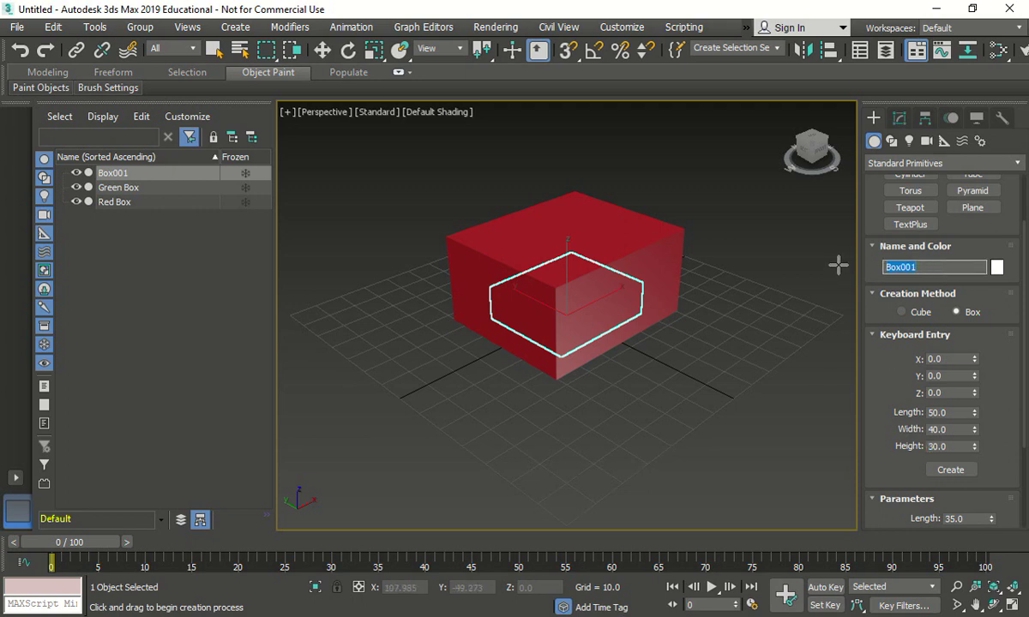
# Name the third box "Blue Box" and set its object color to dark blue
pyautogui.write('Blue')
pyautogui.press('Return')
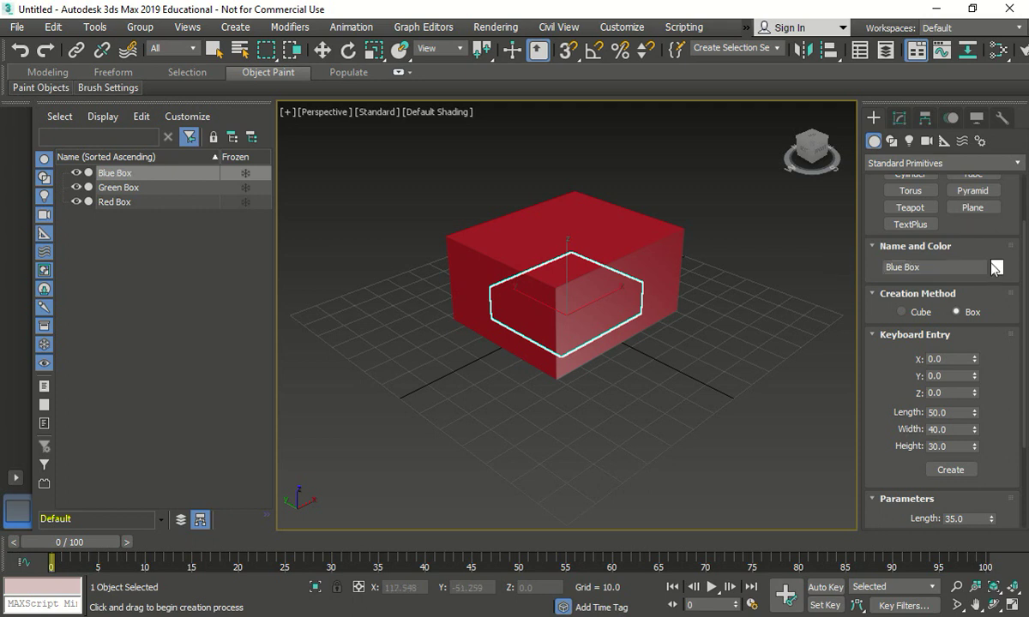
pyautogui.click(996, 267)
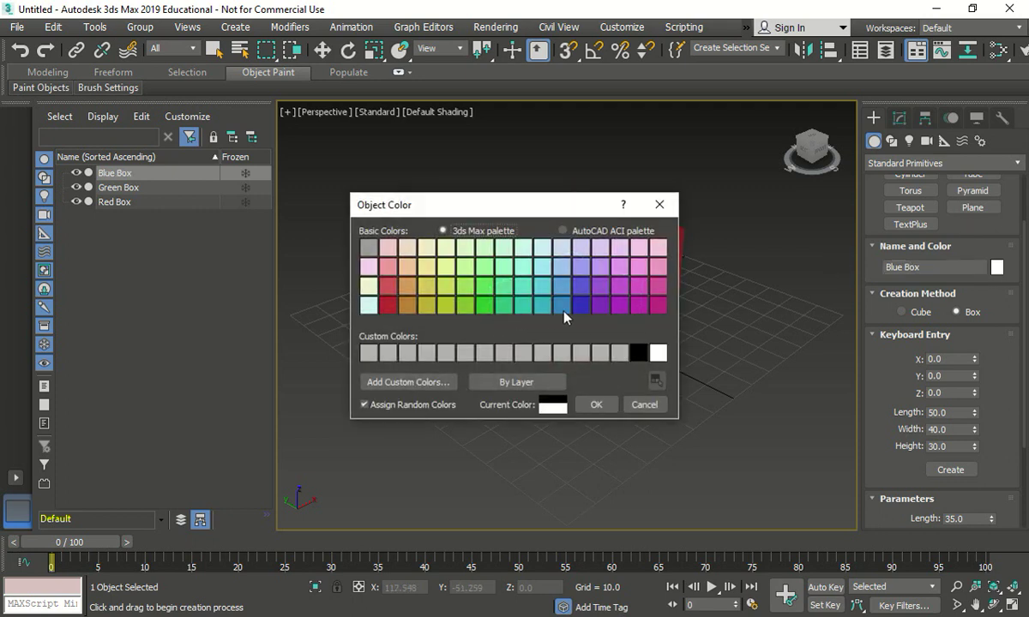
pyautogui.click(580, 304)
pyautogui.click(596, 405)
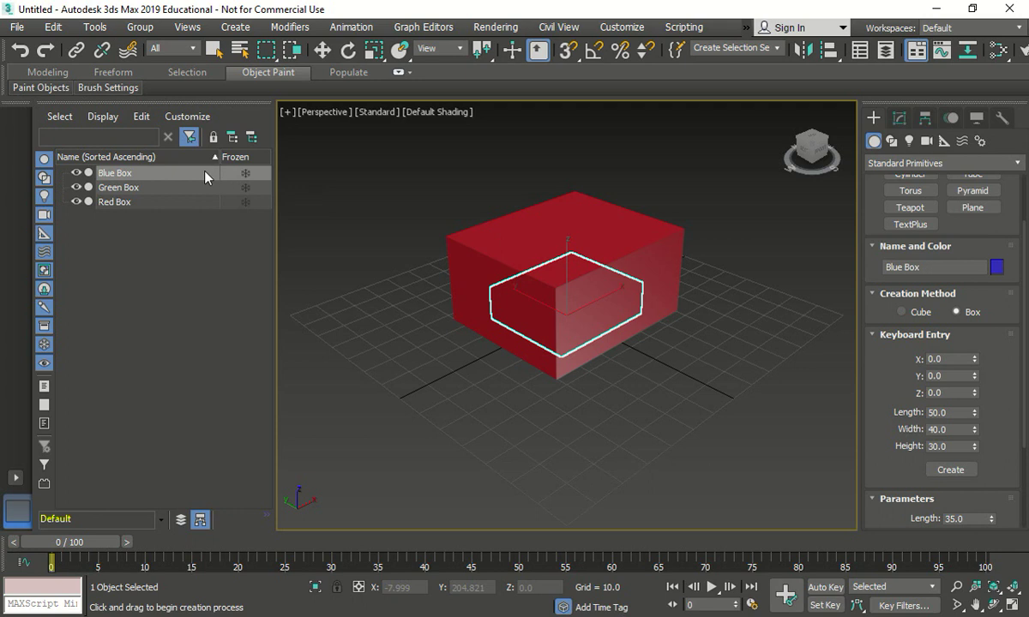
# Move the Green Box along the X axis out of the red box, to about X -78
pyautogui.click(126, 187)
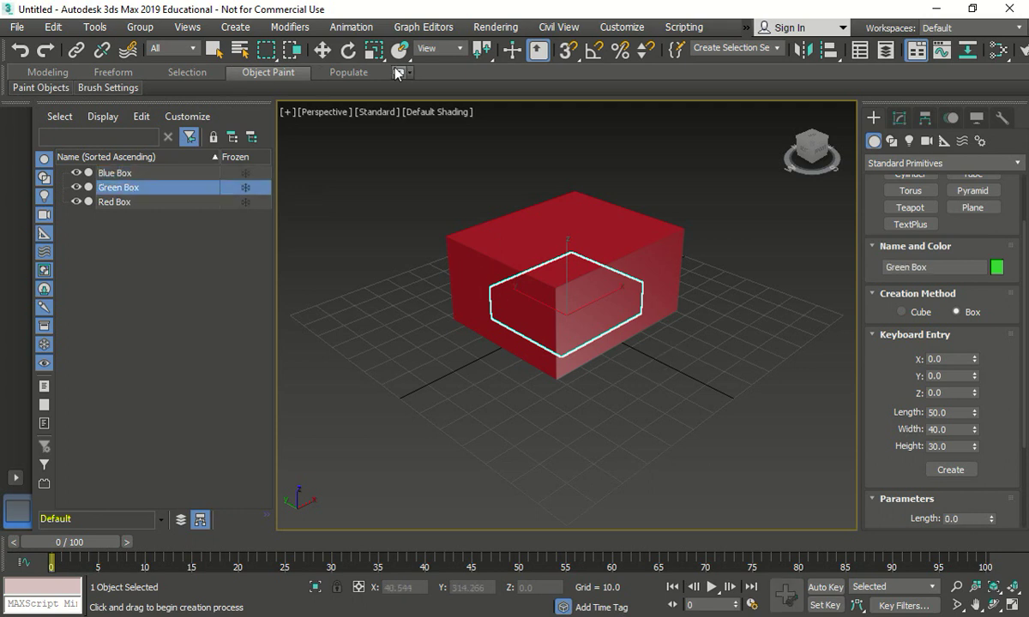
pyautogui.click(323, 57)
pyautogui.click(129, 174)
pyautogui.click(131, 188)
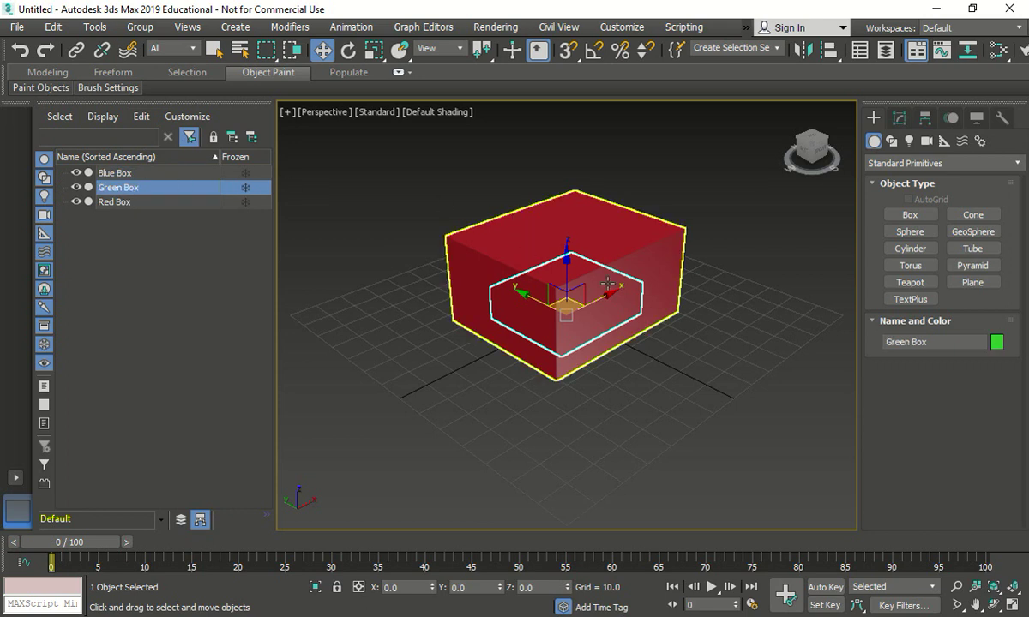
pyautogui.moveTo(604, 282); pyautogui.dragTo(419, 383)
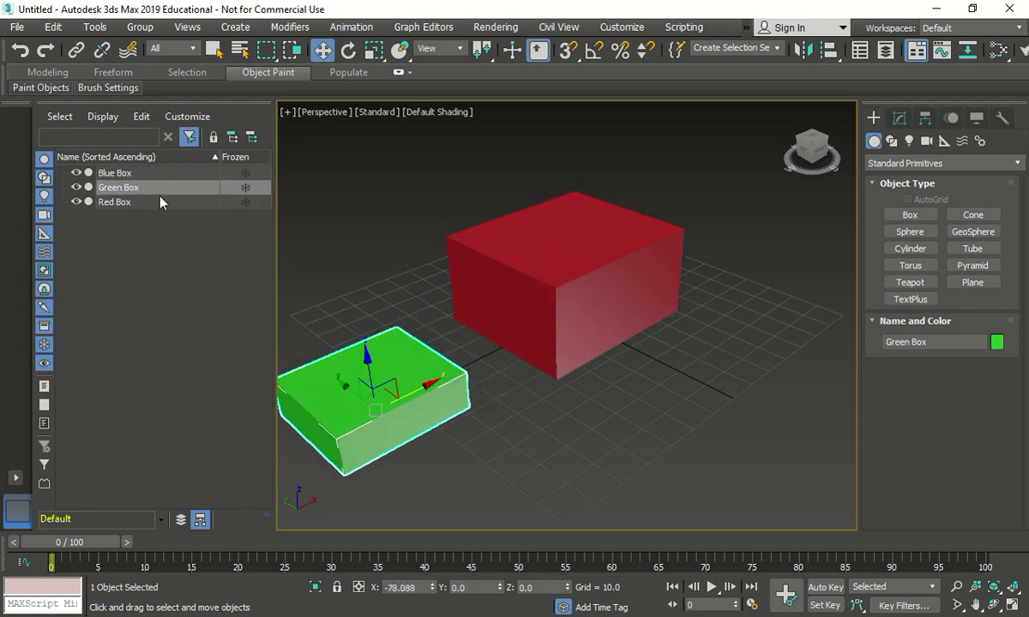
# Move the Blue Box along the negative Y axis until it is clear of the red box, and deselect it
pyautogui.click(120, 173)
pyautogui.moveTo(523, 294); pyautogui.dragTo(688, 395)
pyautogui.click(685, 487)
pyautogui.scroll(-3, 693, 475)
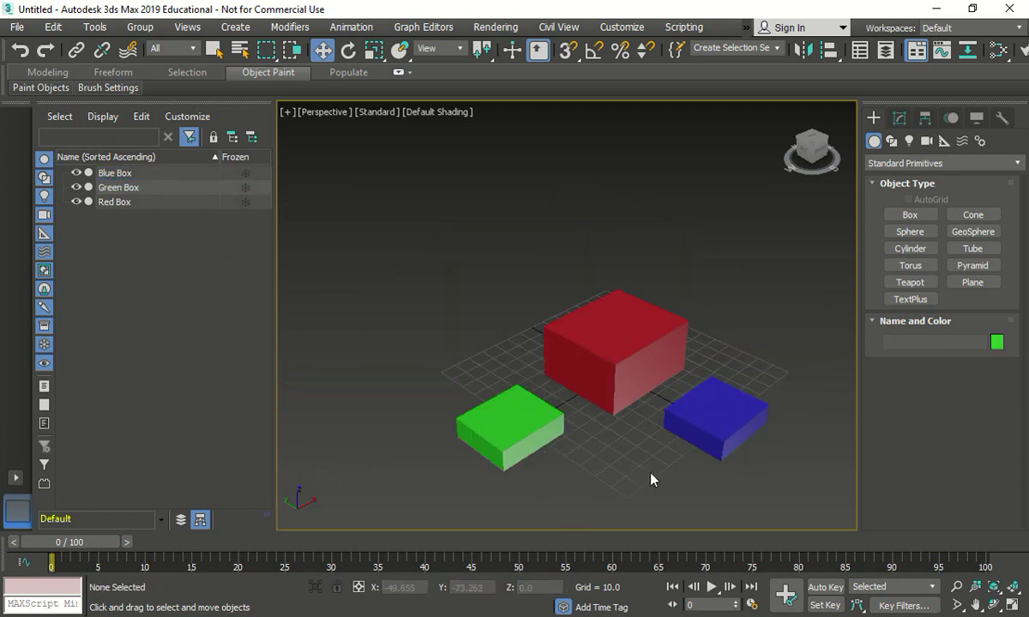
pyautogui.scroll(2, 551, 429)
pyautogui.scroll(2, 718, 453)
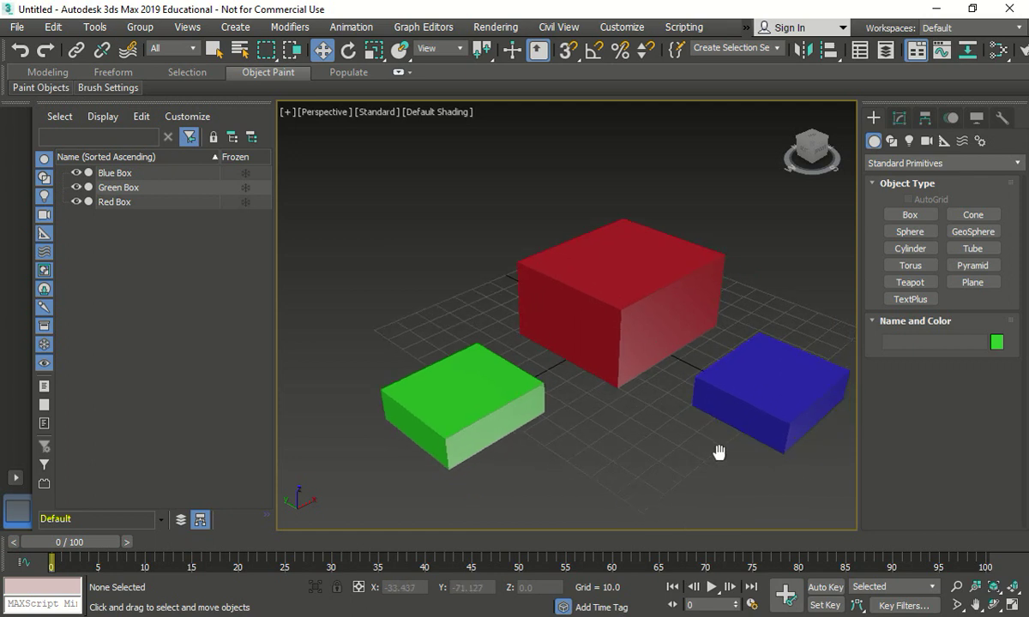
pyautogui.moveTo(718, 453); pyautogui.dragTo(685, 432, button='middle')
# Select the Red Box among the three boxes in the scene
pyautogui.click(144, 172)
pyautogui.click(137, 189)
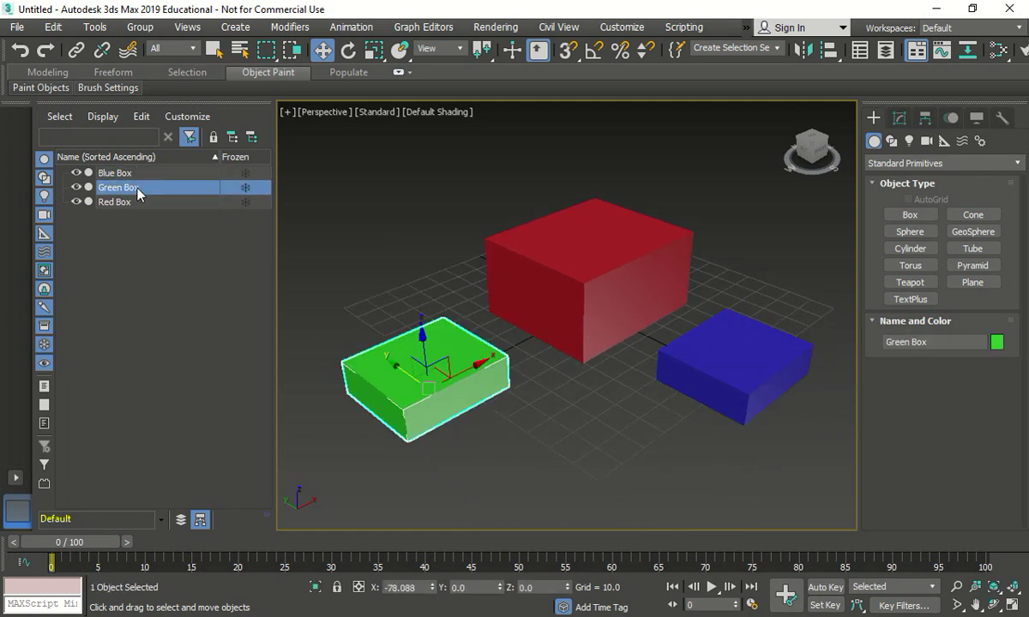
pyautogui.click(137, 202)
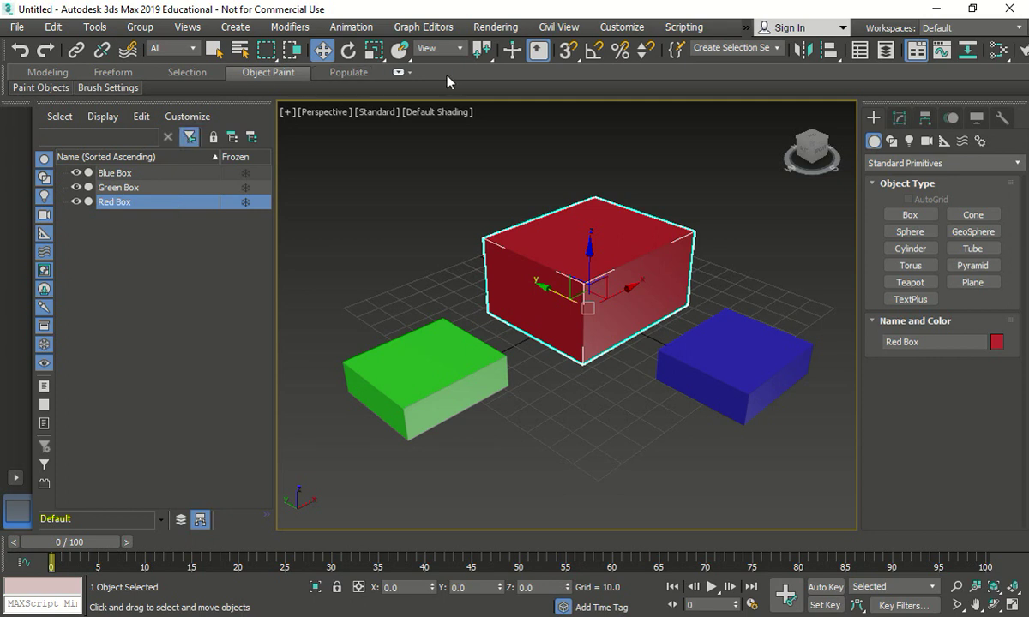
pyautogui.rightClick(416, 170)
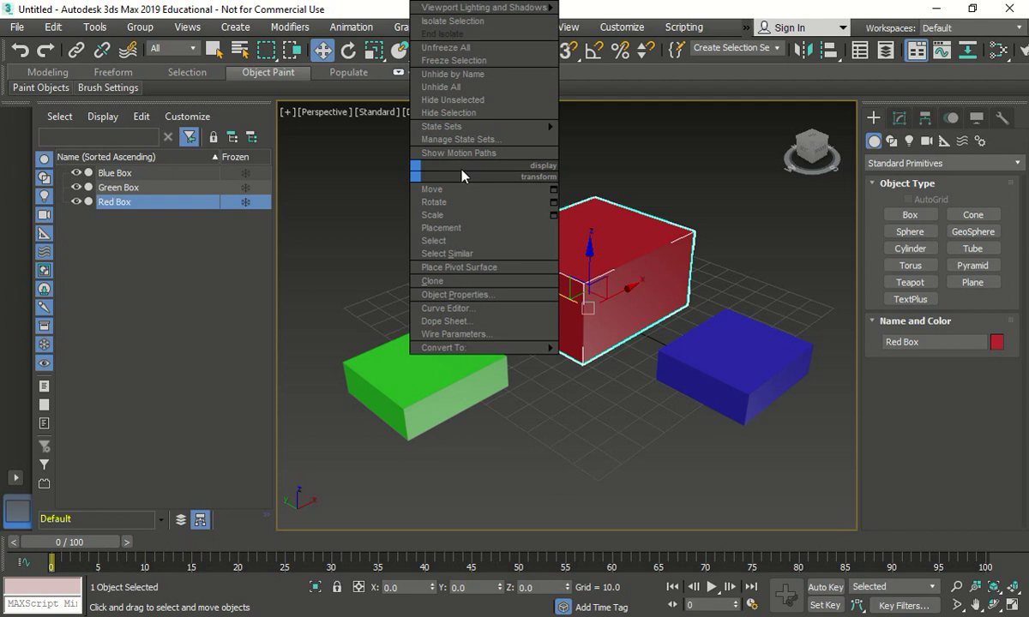
pyautogui.click(386, 133)
pyautogui.click(430, 113)
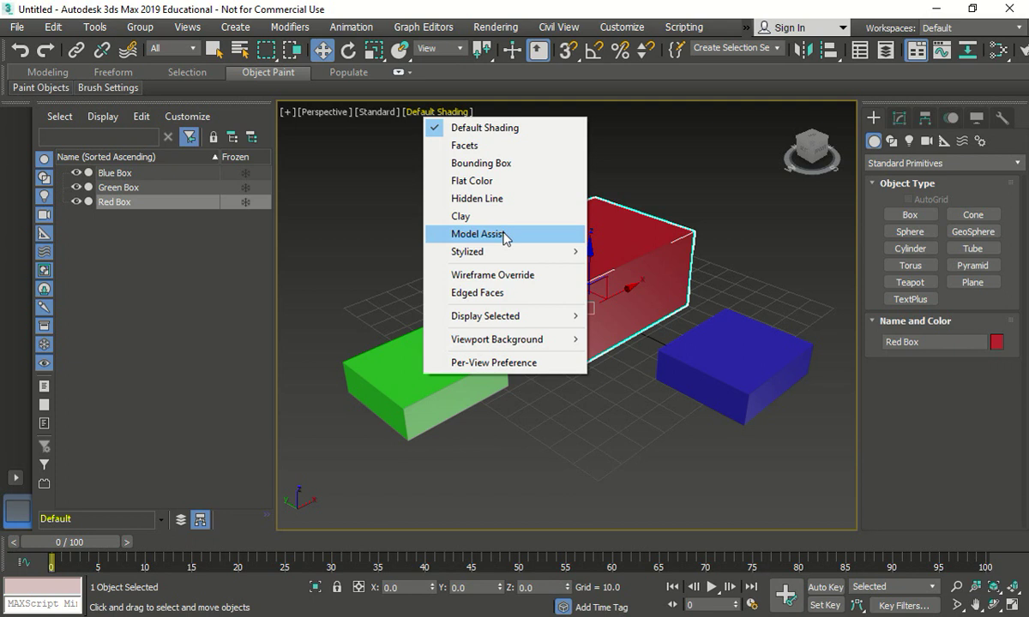
pyautogui.moveTo(510, 319)
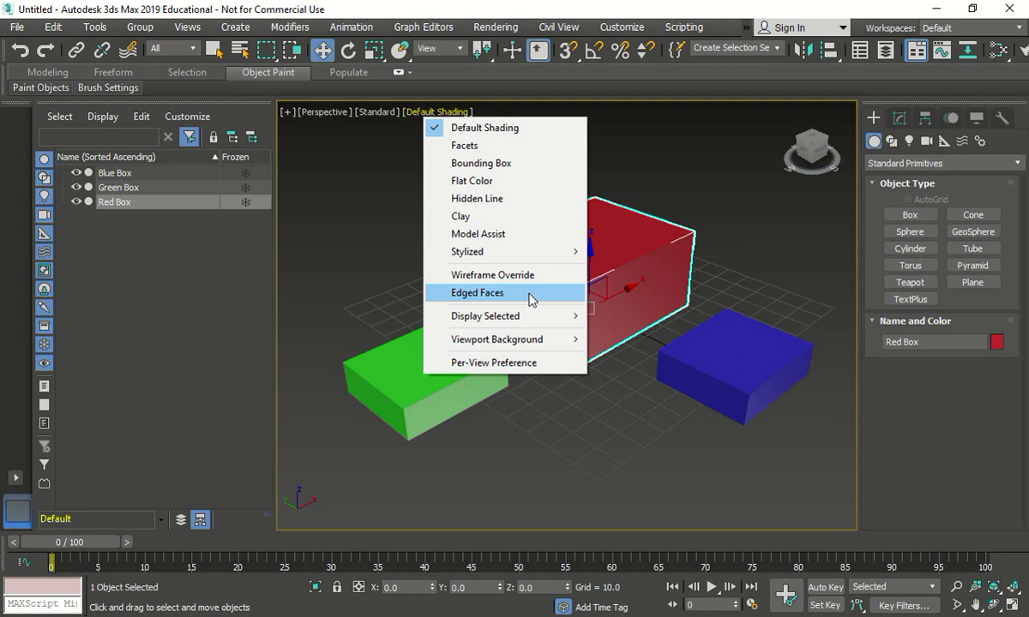
pyautogui.moveTo(540, 324)
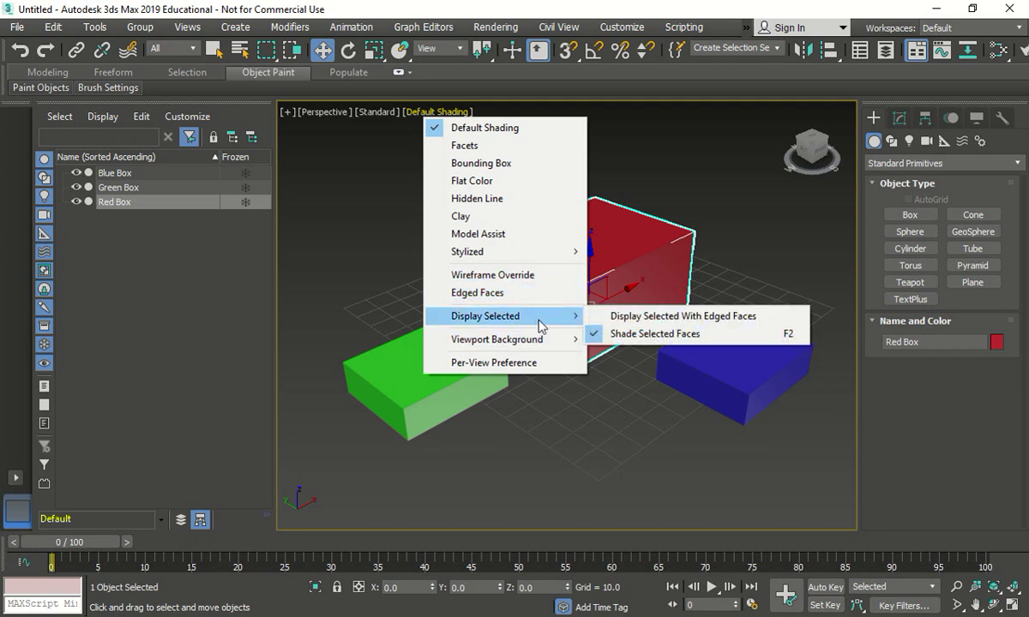
pyautogui.click(296, 132)
# Turn on See-Through in the Red Box's object properties
pyautogui.click(545, 249)
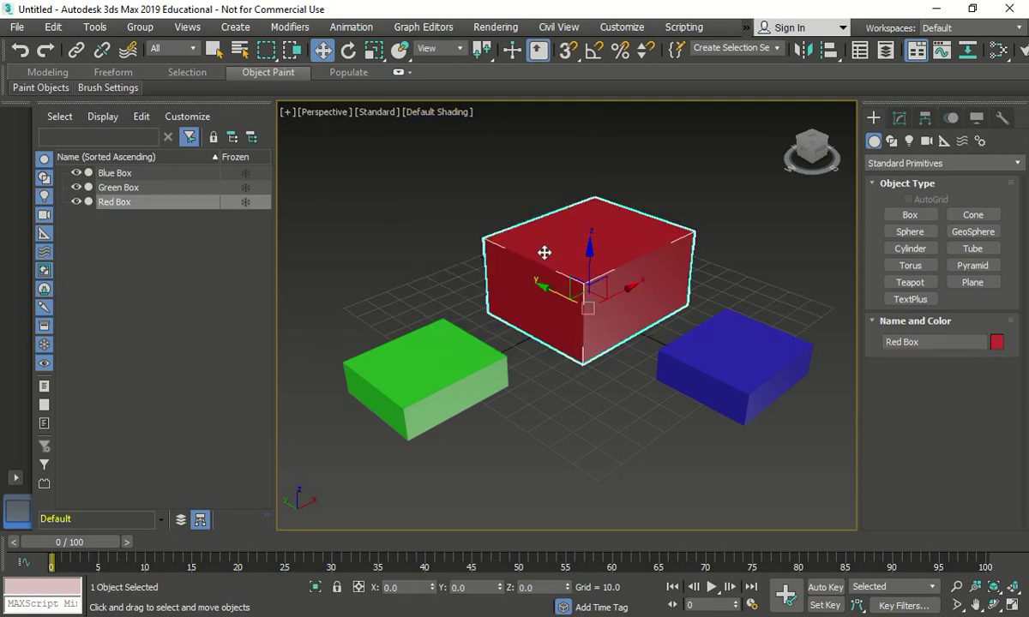
pyautogui.rightClick(543, 249)
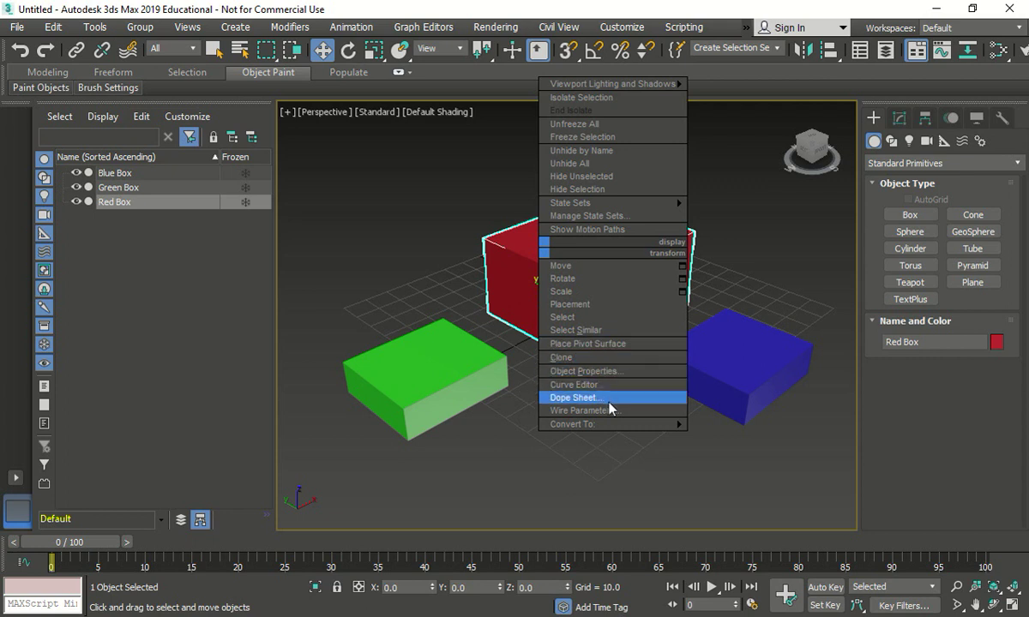
pyautogui.click(591, 371)
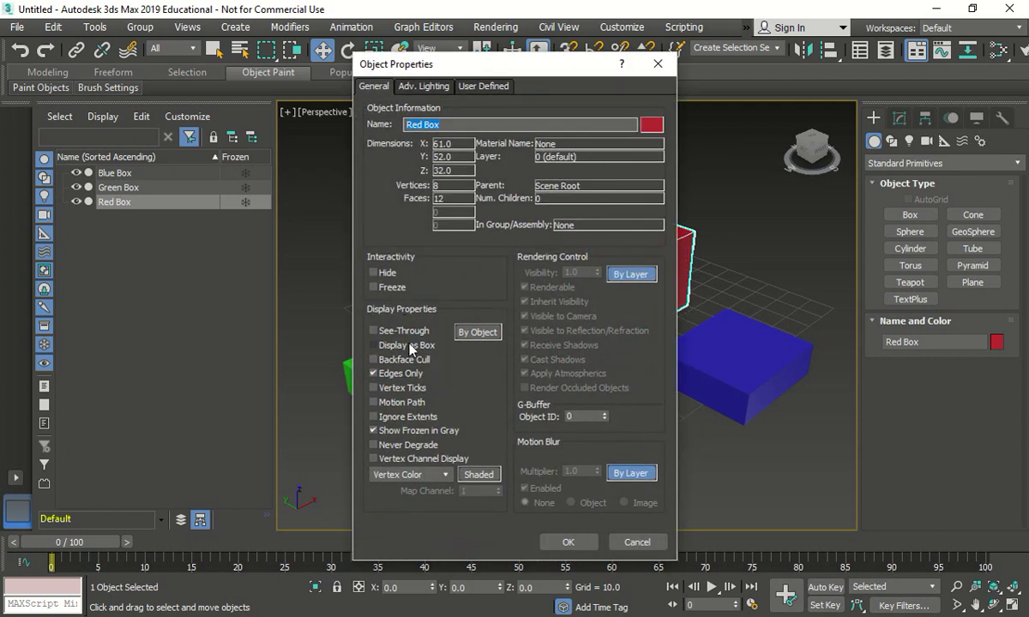
pyautogui.click(382, 331)
pyautogui.click(567, 541)
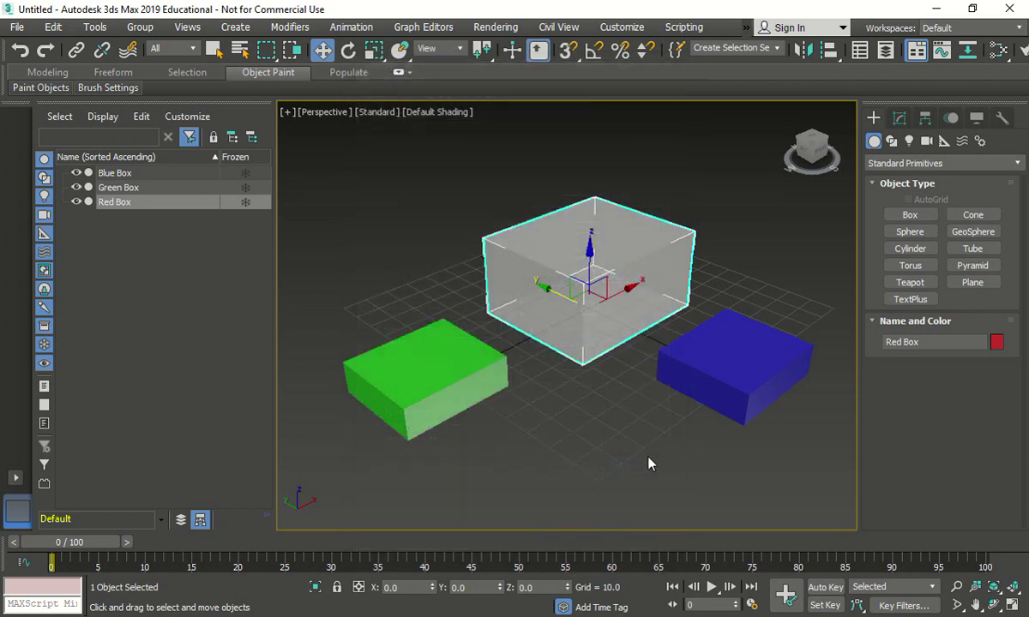
# Turn on See-Through in the Green Box's object properties
pyautogui.click(466, 374)
pyautogui.rightClick(451, 371)
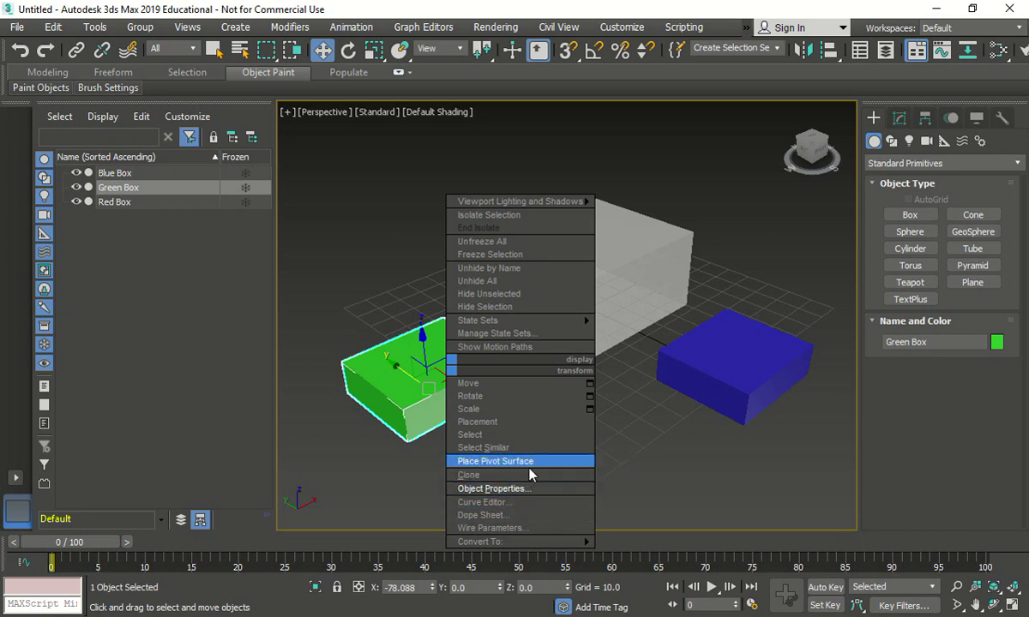
pyautogui.click(523, 487)
pyautogui.click(375, 330)
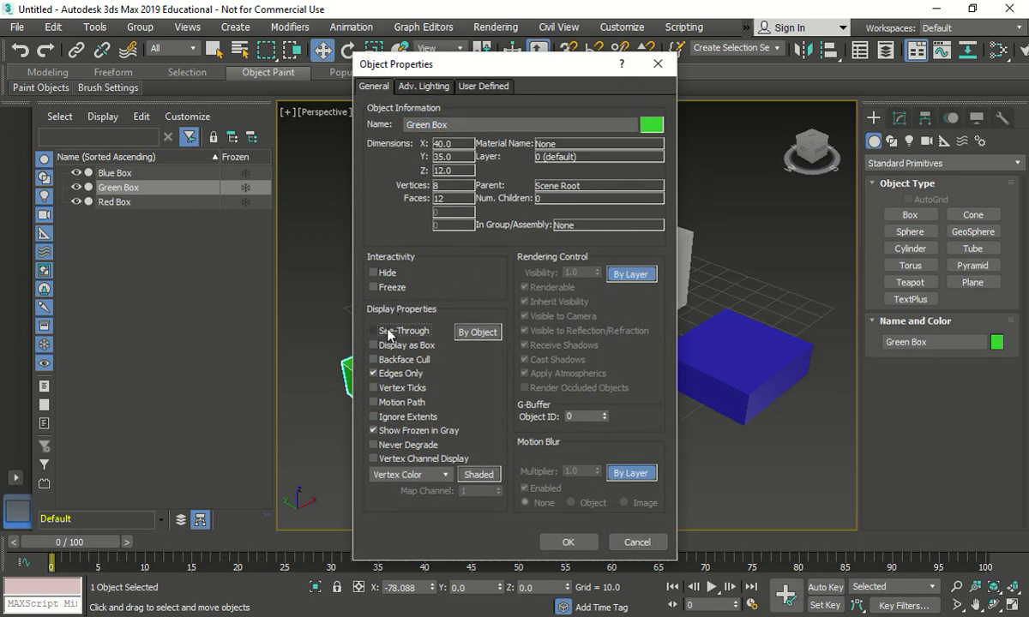
pyautogui.click(567, 542)
# Turn on See-Through in the Blue Box's object properties, and deselect the box
pyautogui.click(725, 434)
pyautogui.click(731, 374)
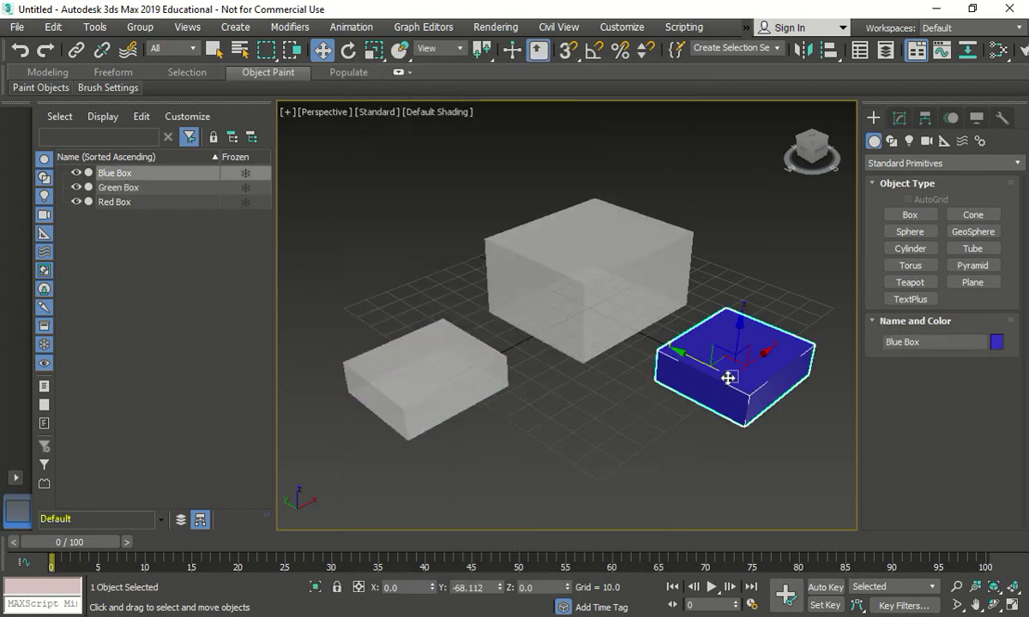
pyautogui.rightClick(688, 353)
pyautogui.click(733, 476)
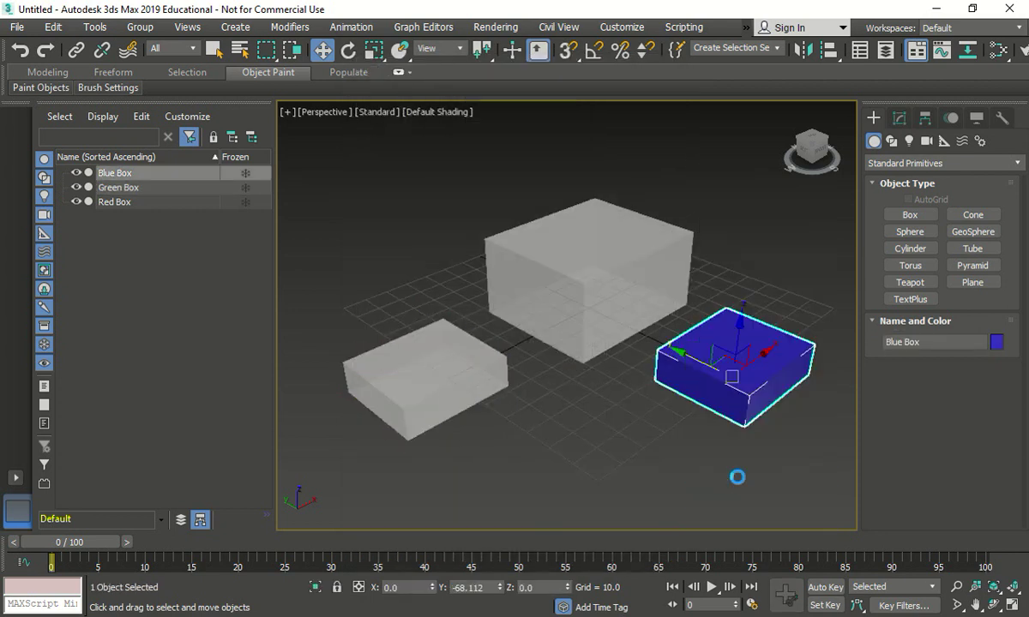
pyautogui.click(377, 330)
pyautogui.click(591, 537)
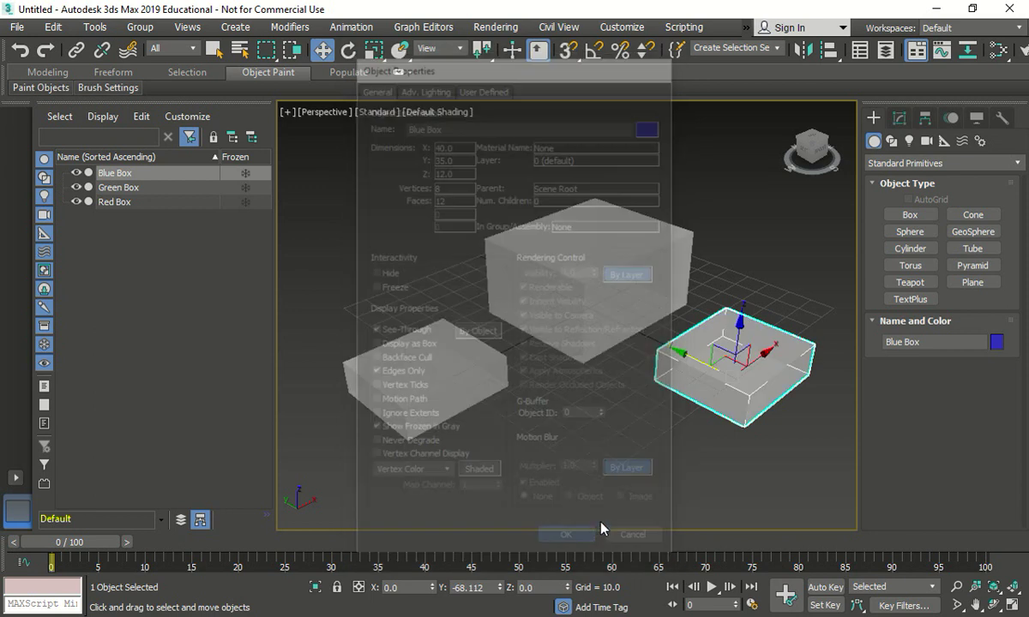
pyautogui.click(661, 504)
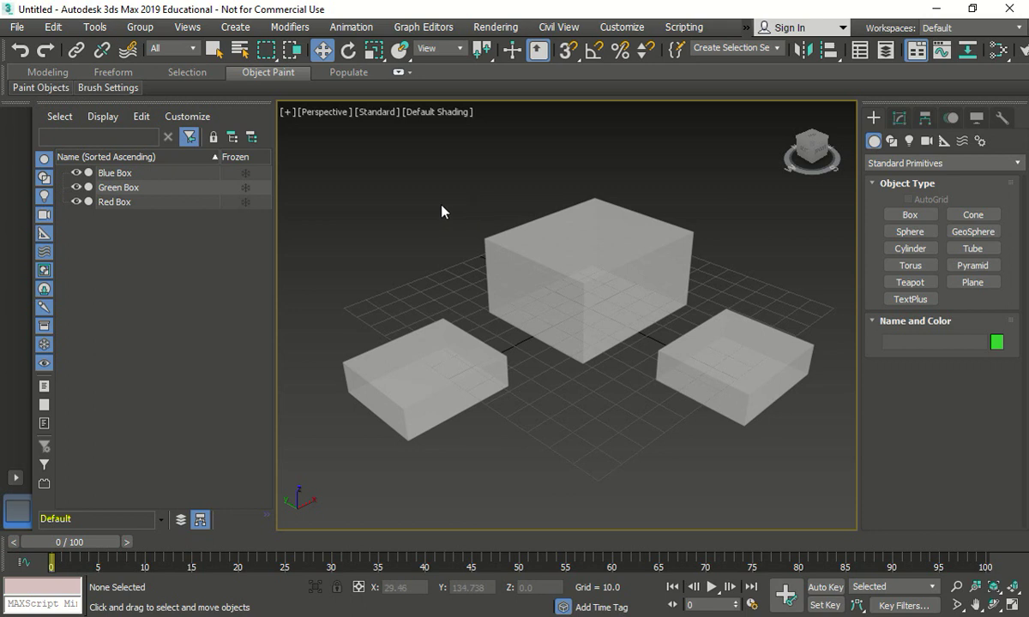
# Align the Green Box to the Red Box center to center, on both X Position and Y Position
pyautogui.moveTo(540, 385); pyautogui.dragTo(521, 396, button='middle')
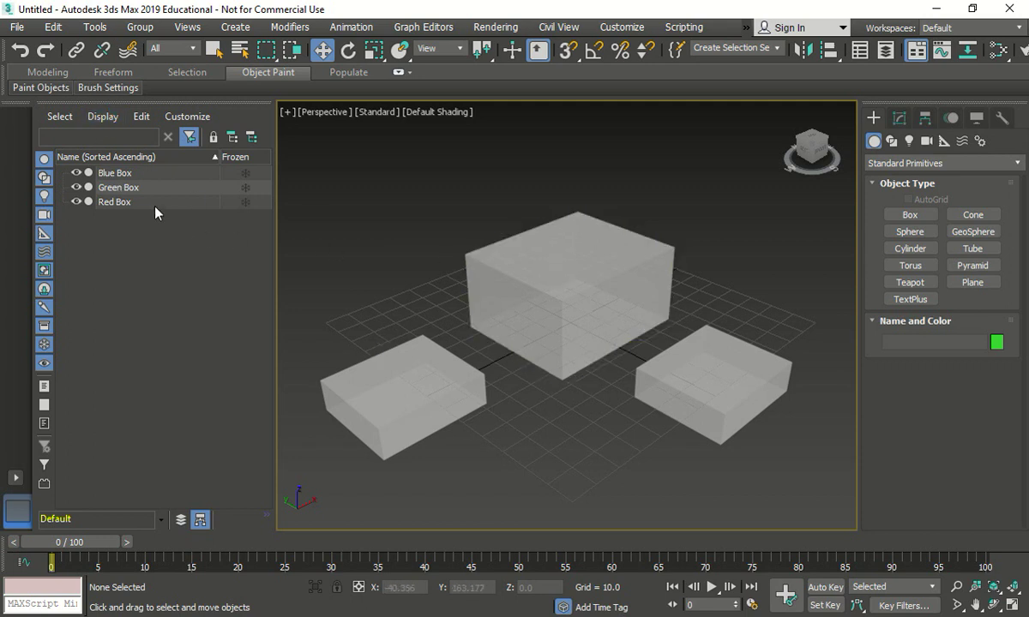
pyautogui.click(135, 187)
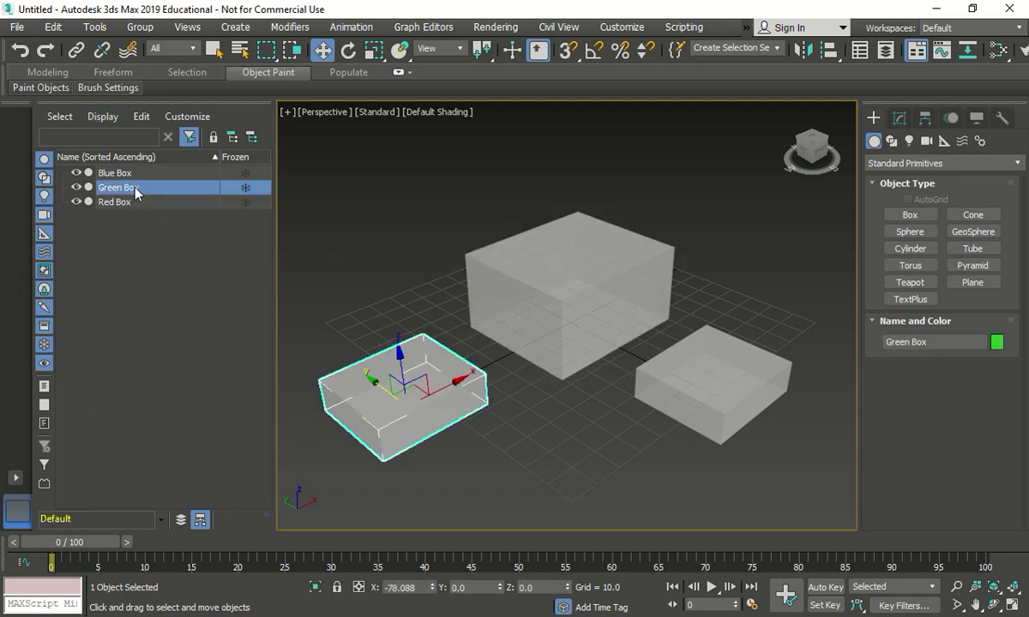
pyautogui.click(96, 27)
pyautogui.moveTo(155, 353)
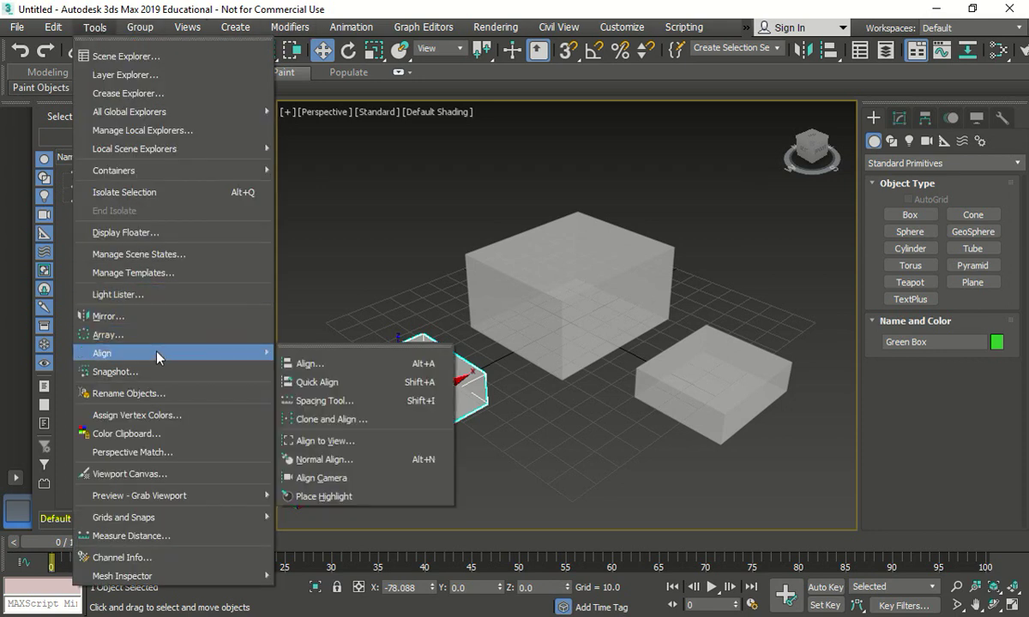
pyautogui.click(333, 370)
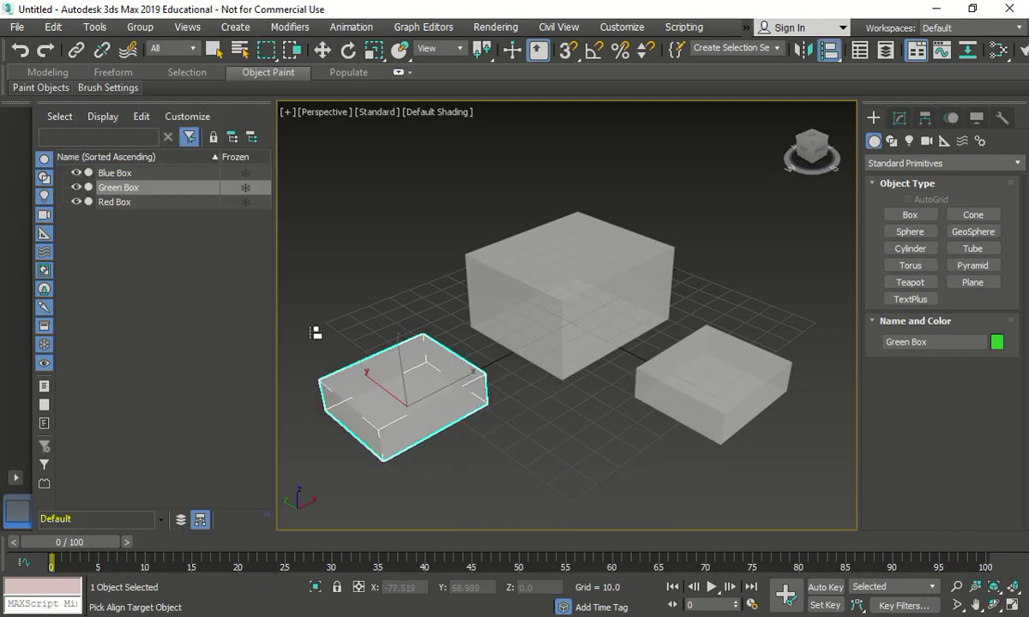
pyautogui.click(559, 256)
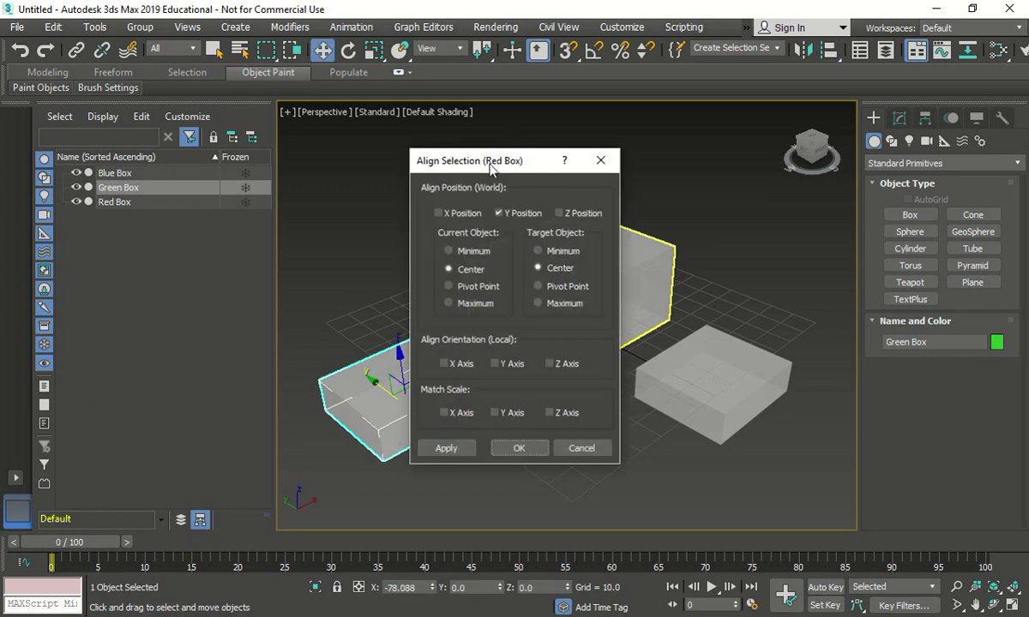
pyautogui.moveTo(477, 163); pyautogui.dragTo(805, 167)
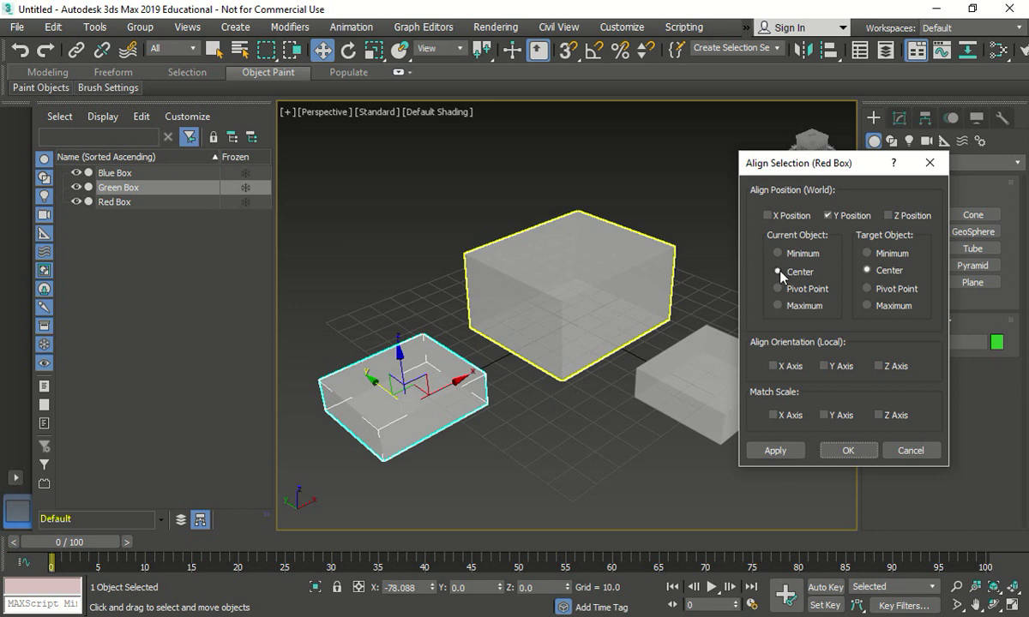
pyautogui.click(768, 215)
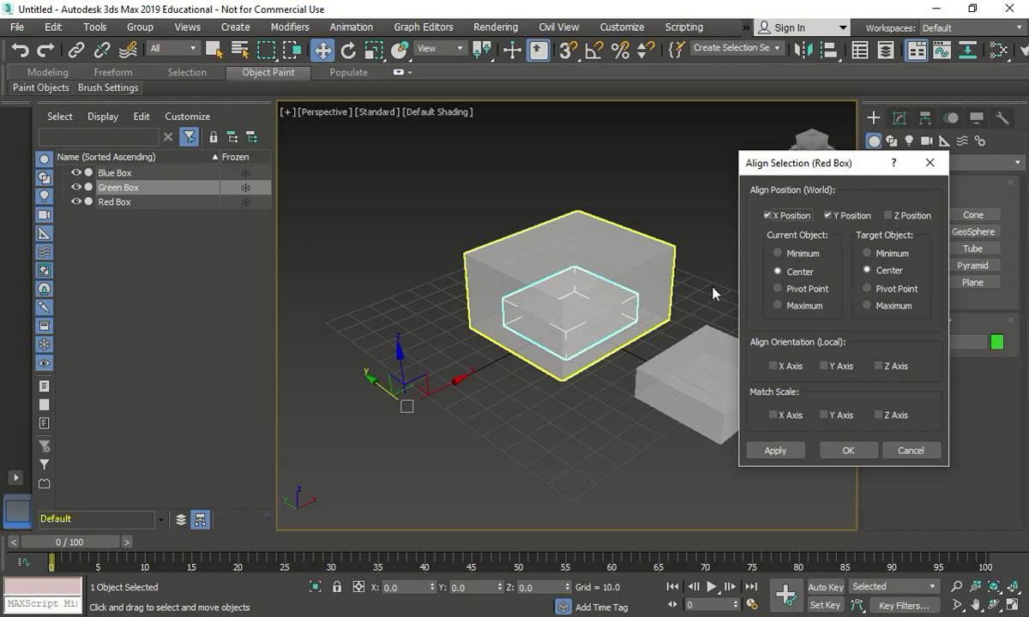
# Align the Green Box's Minimum to the Red Box's Maximum in X and Y, accept the alignment, and deselect the box
pyautogui.click(776, 306)
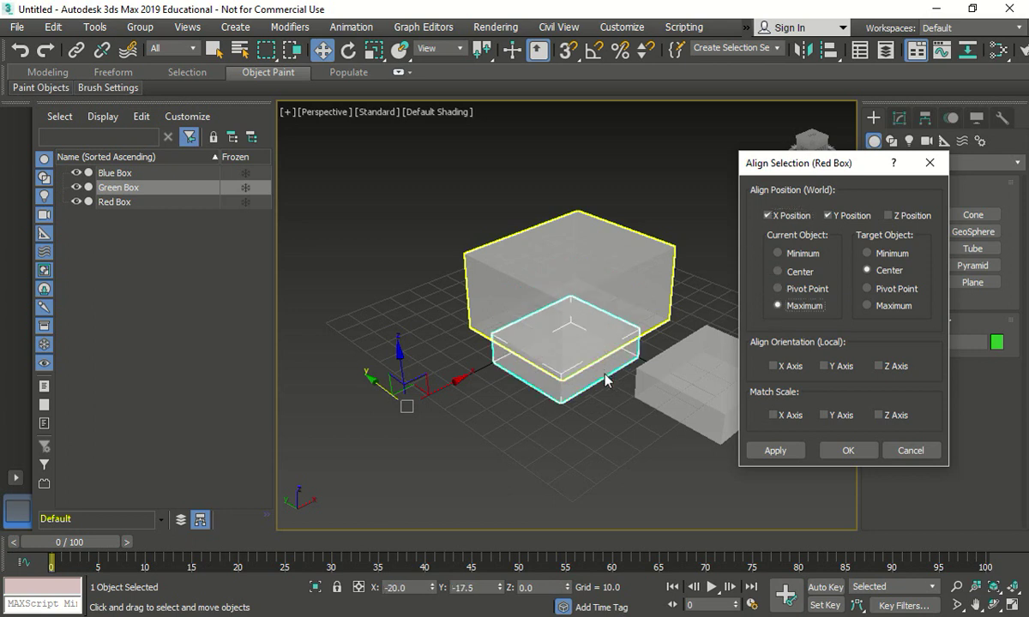
pyautogui.click(778, 254)
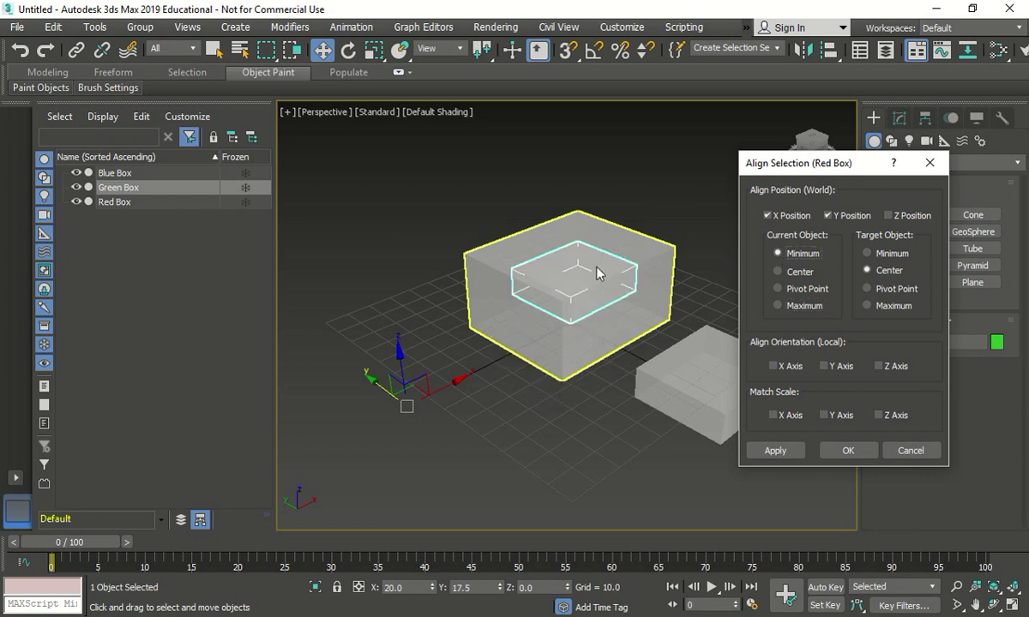
pyautogui.click(866, 306)
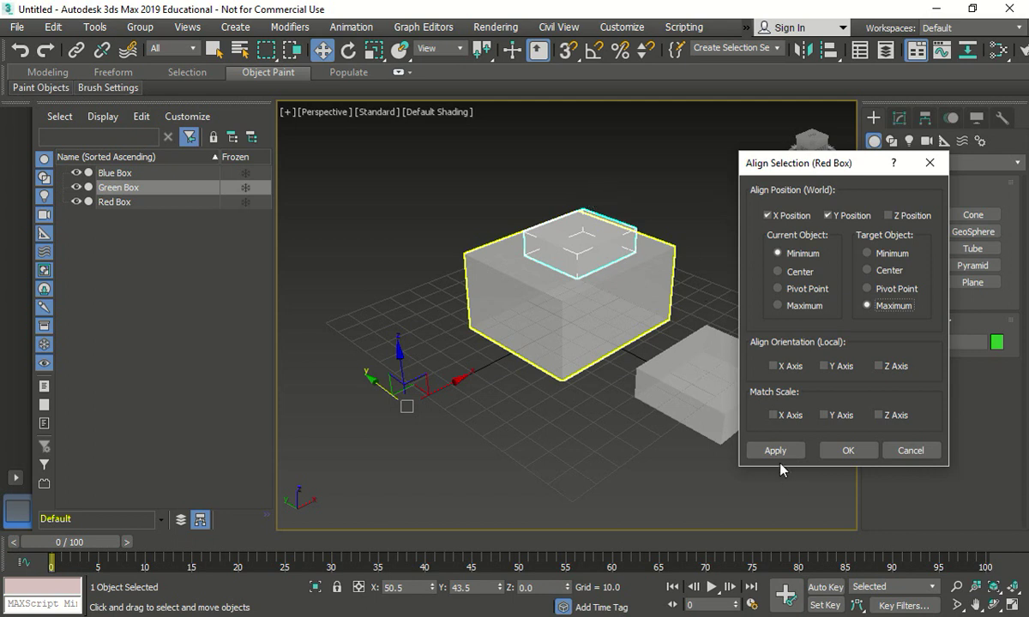
pyautogui.click(847, 450)
pyautogui.click(648, 470)
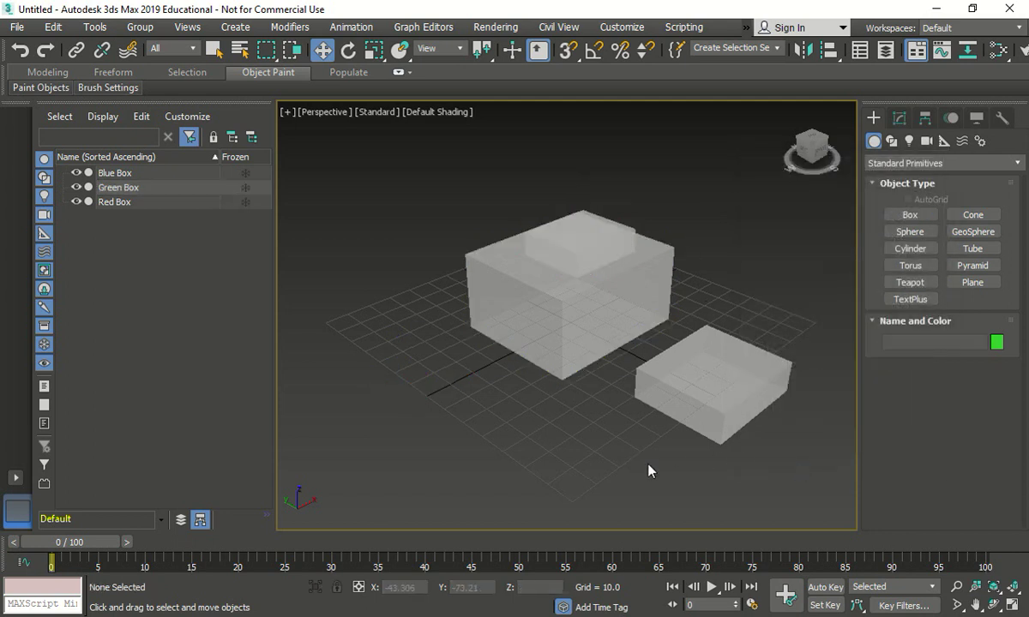
# Select all three boxes, turn off See-Through in their object properties, and clear the selection
pyautogui.moveTo(649, 469); pyautogui.dragTo(614, 485, button='middle')
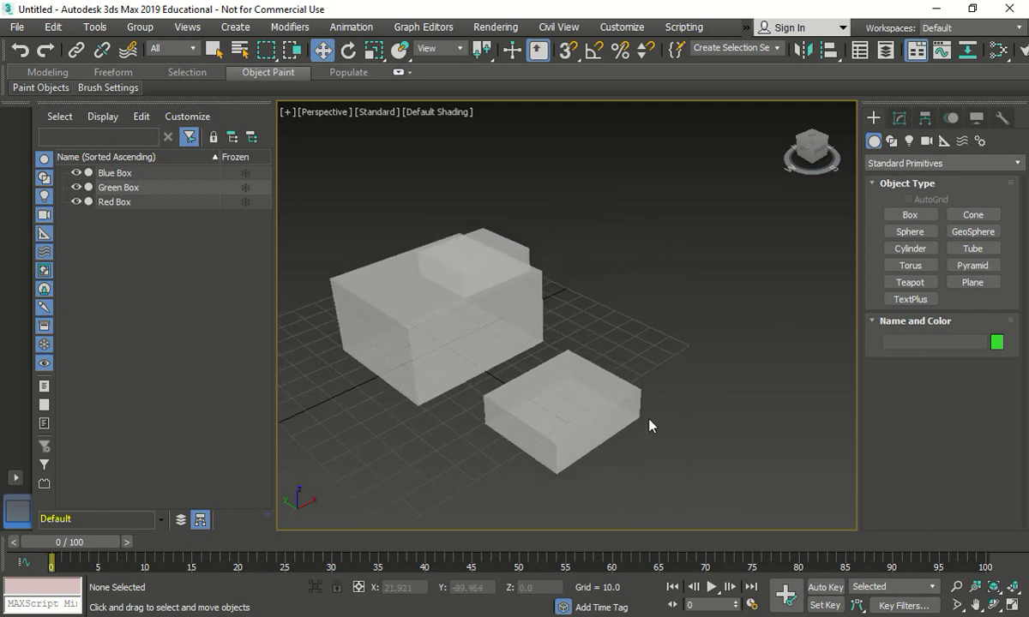
pyautogui.moveTo(646, 366); pyautogui.dragTo(682, 350, button='middle')
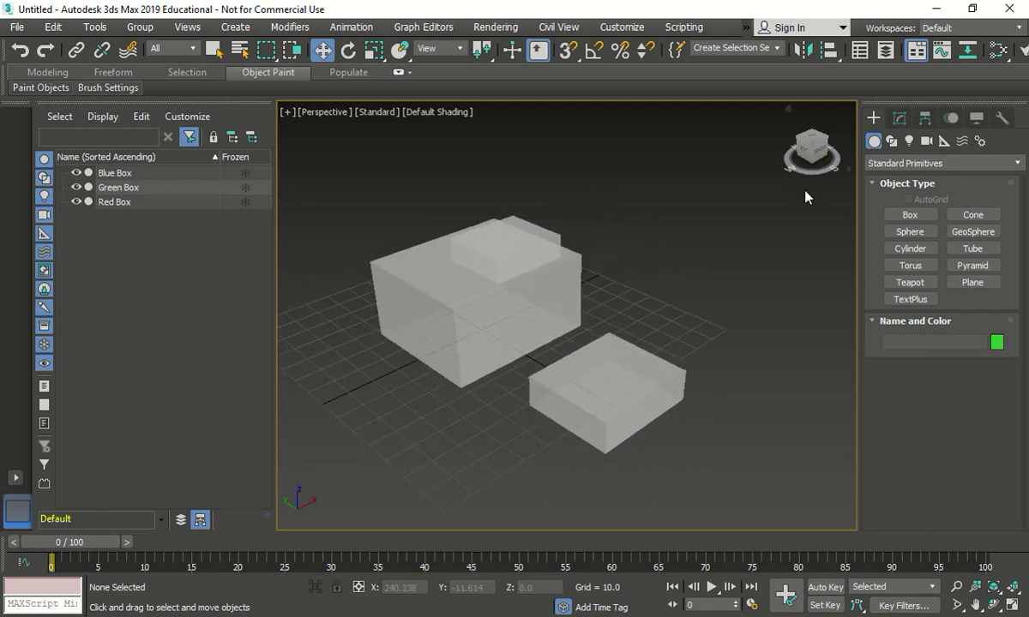
pyautogui.moveTo(810, 144); pyautogui.dragTo(822, 129)
pyautogui.click(787, 129)
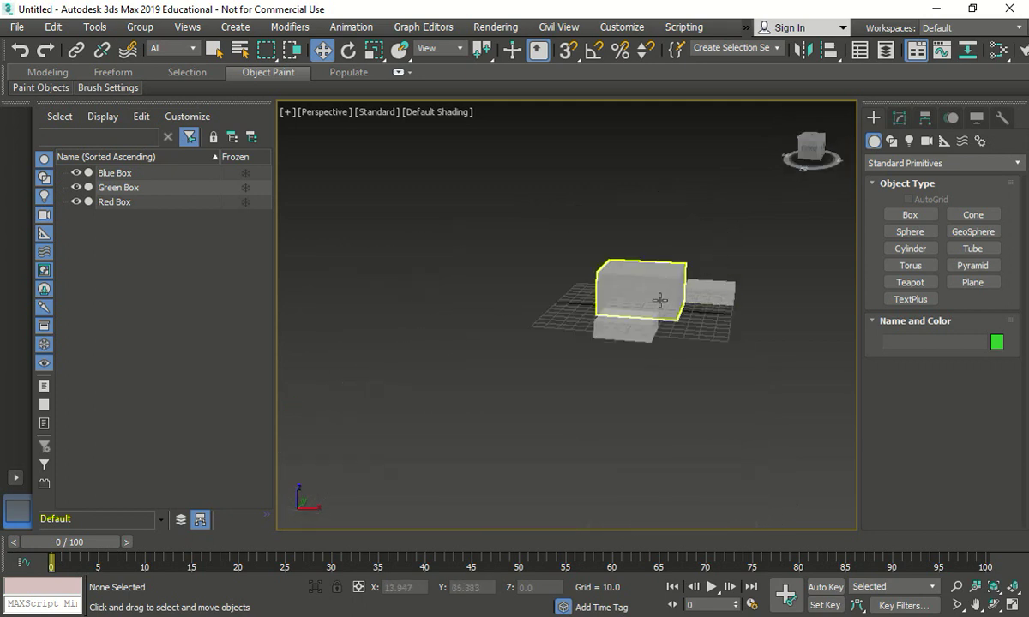
pyautogui.scroll(5, 718, 224)
pyautogui.moveTo(433, 399); pyautogui.dragTo(433, 399)
pyautogui.rightClick(452, 365)
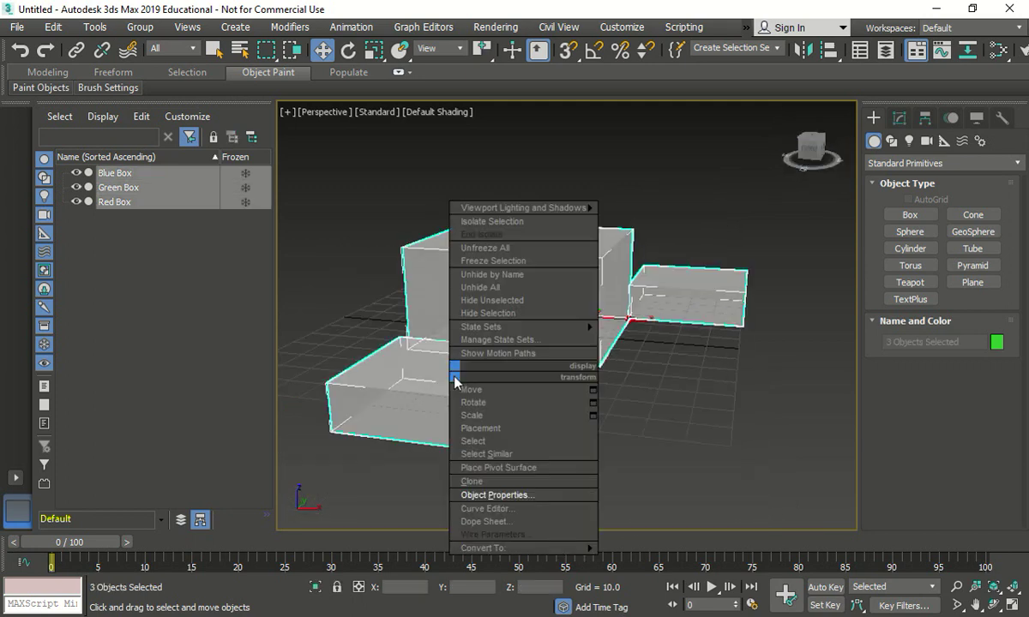
pyautogui.click(506, 492)
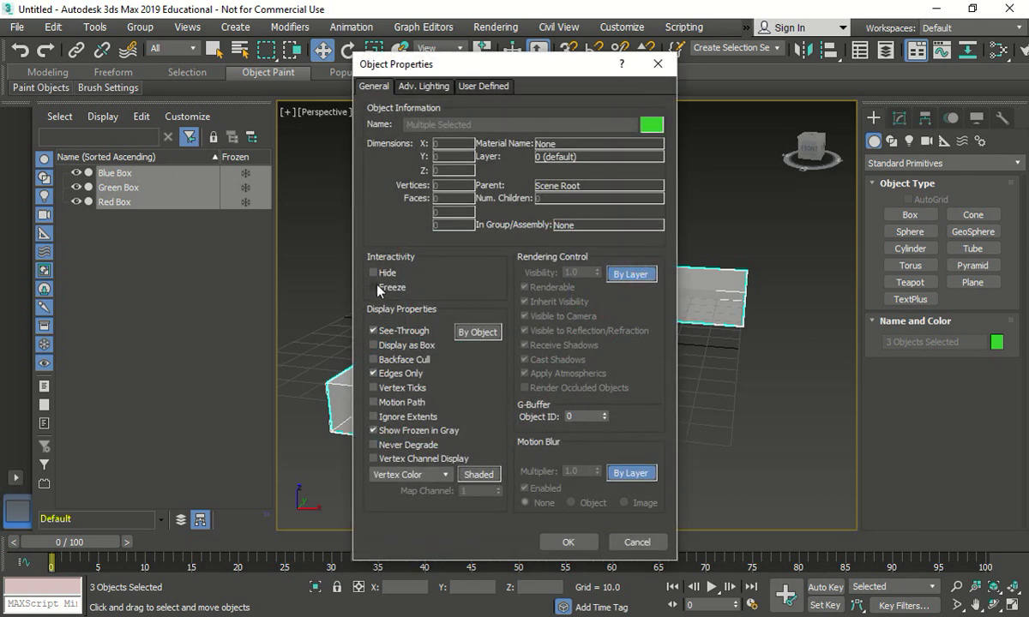
pyautogui.click(372, 330)
pyautogui.click(582, 544)
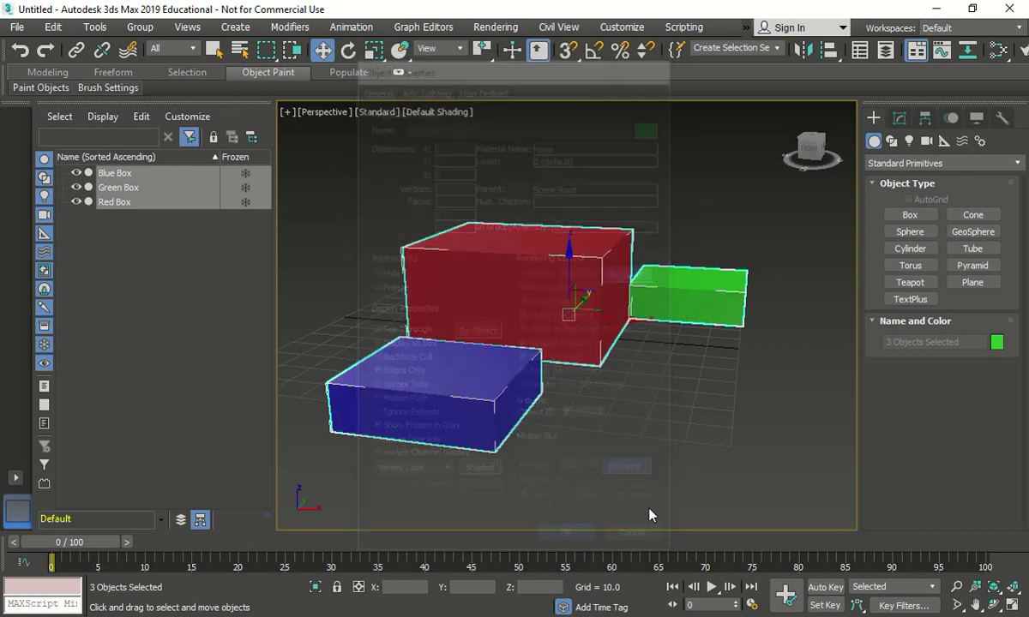
pyautogui.click(719, 448)
pyautogui.moveTo(742, 367); pyautogui.dragTo(707, 382, button='middle')
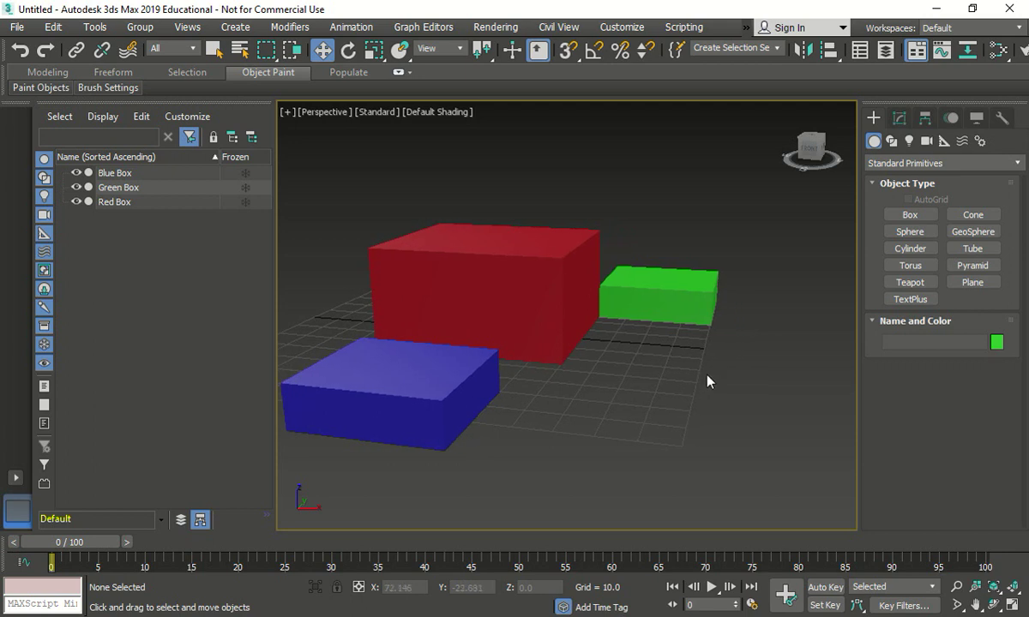
pyautogui.click(817, 149)
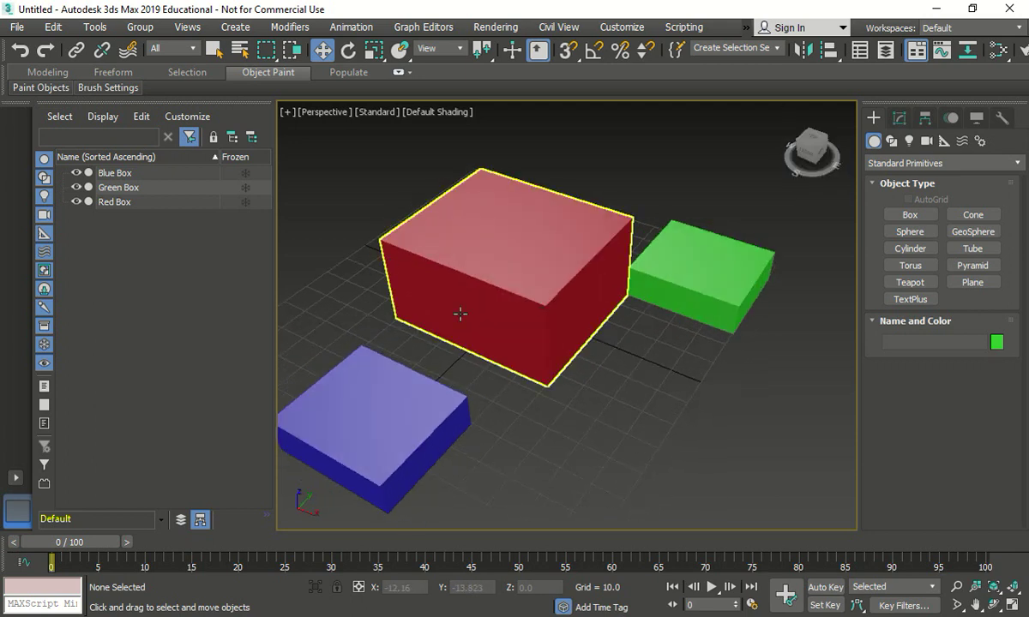
pyautogui.click(95, 27)
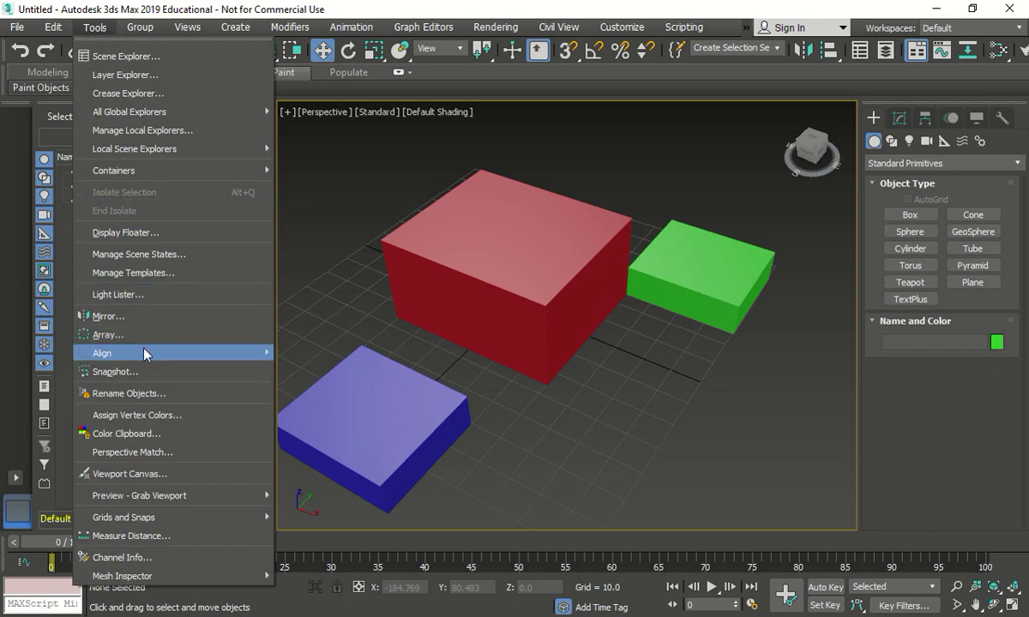
pyautogui.moveTo(154, 353)
pyautogui.click(383, 342)
pyautogui.click(565, 375)
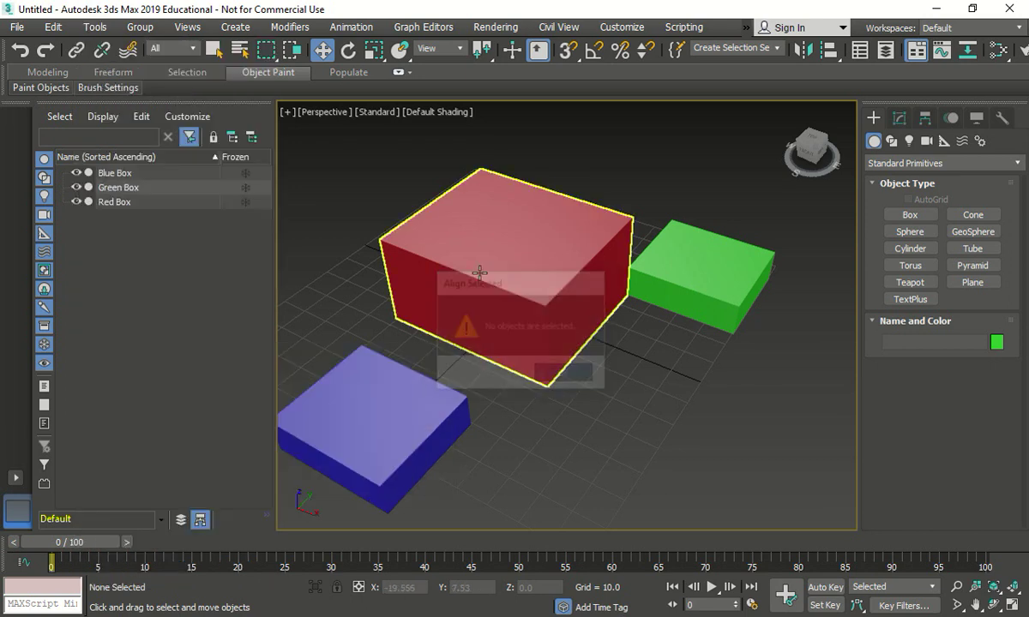
pyautogui.click(478, 271)
pyautogui.click(95, 26)
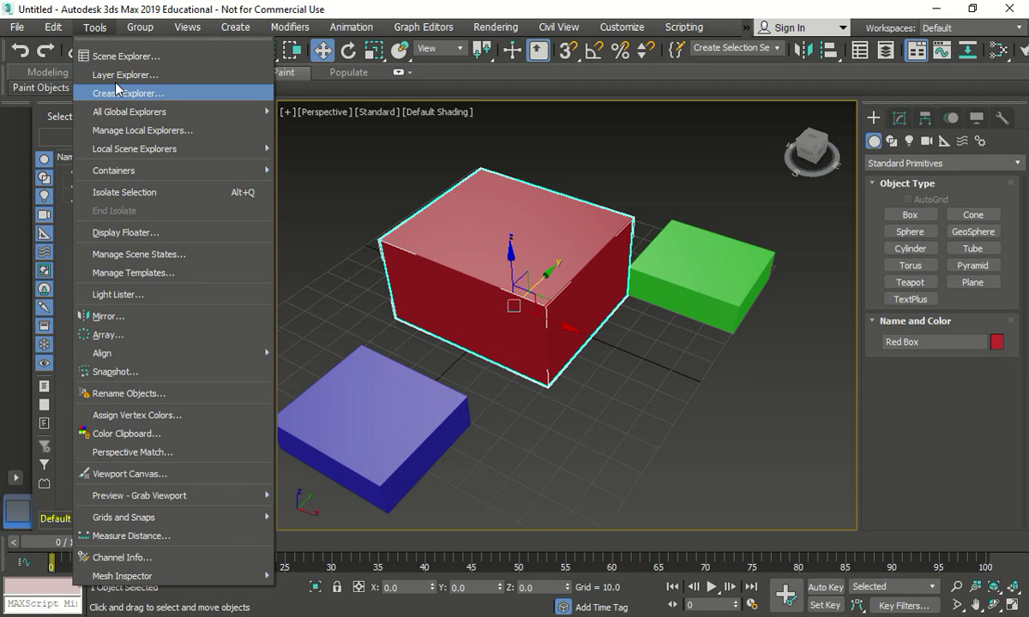
pyautogui.click(784, 466)
pyautogui.click(673, 469)
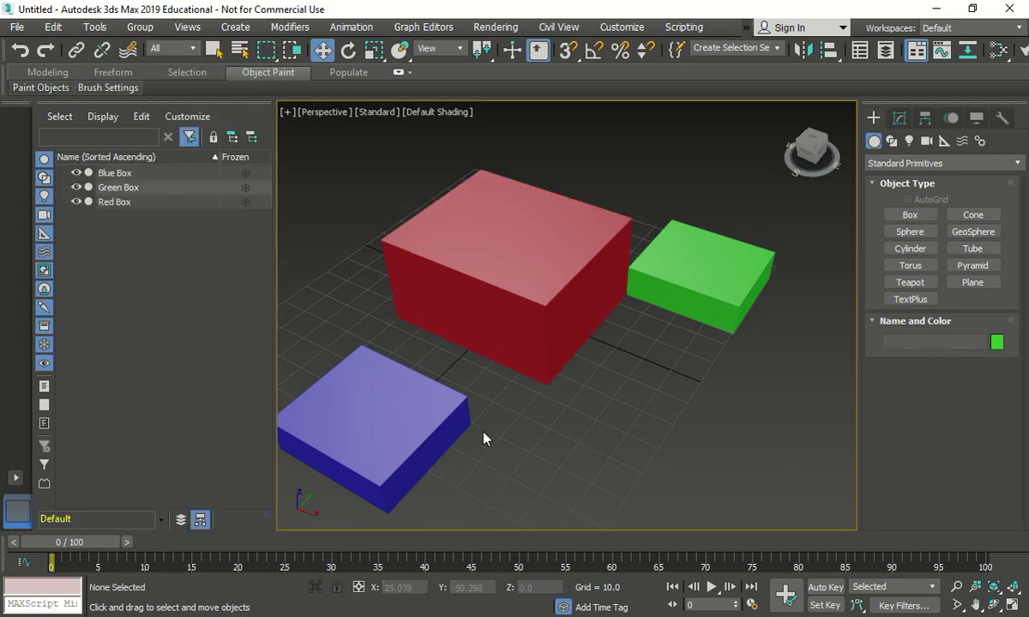
# Try to align the Blue Box's Minimum to the Red Box's Maximum on X, Y and Z Position
pyautogui.click(397, 353)
pyautogui.click(95, 27)
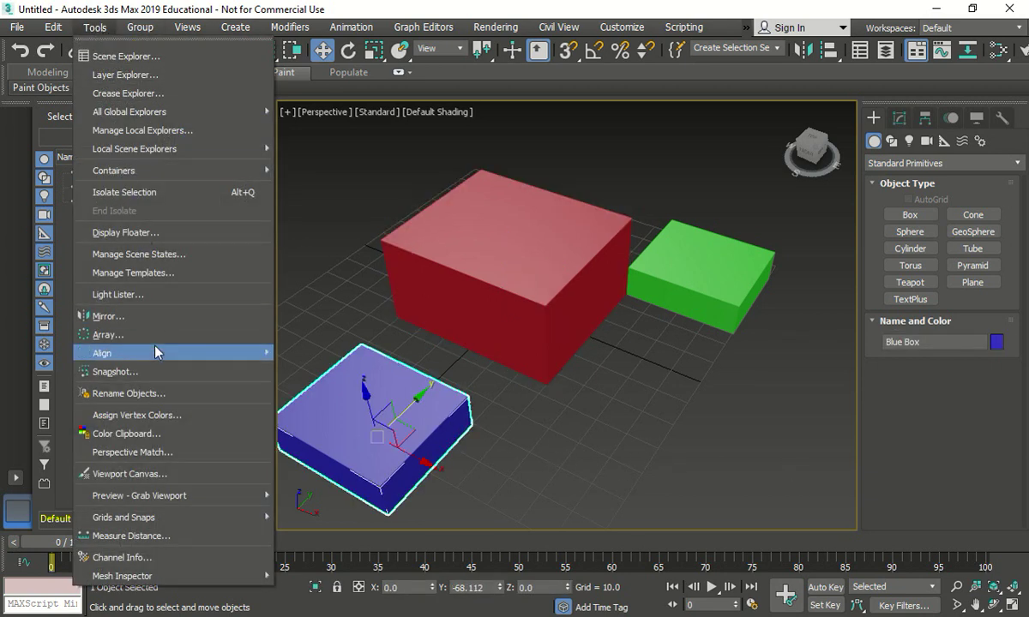
pyautogui.moveTo(156, 352)
pyautogui.click(307, 359)
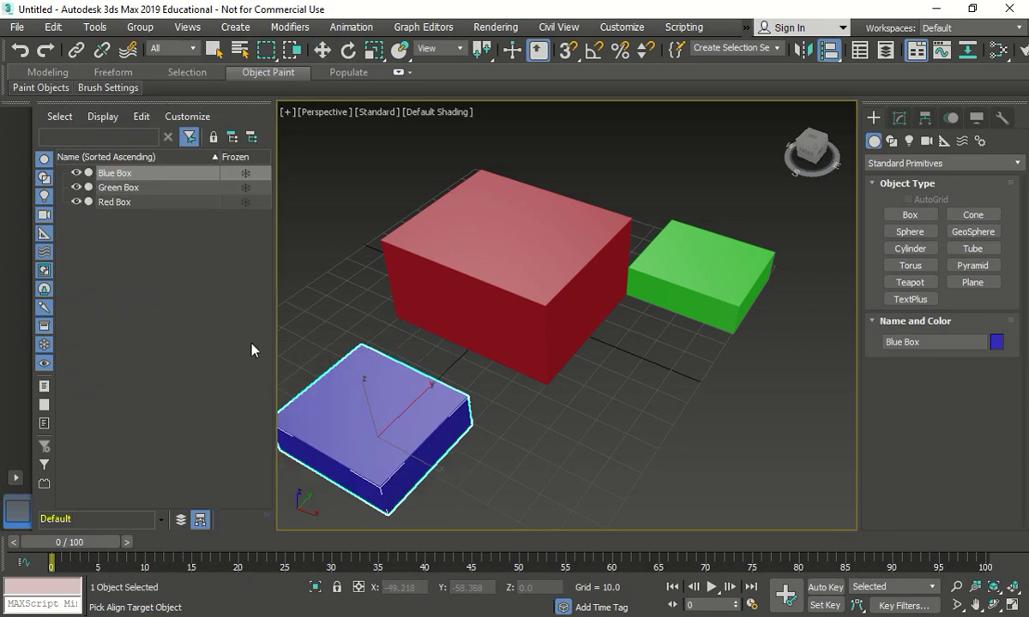
pyautogui.click(496, 236)
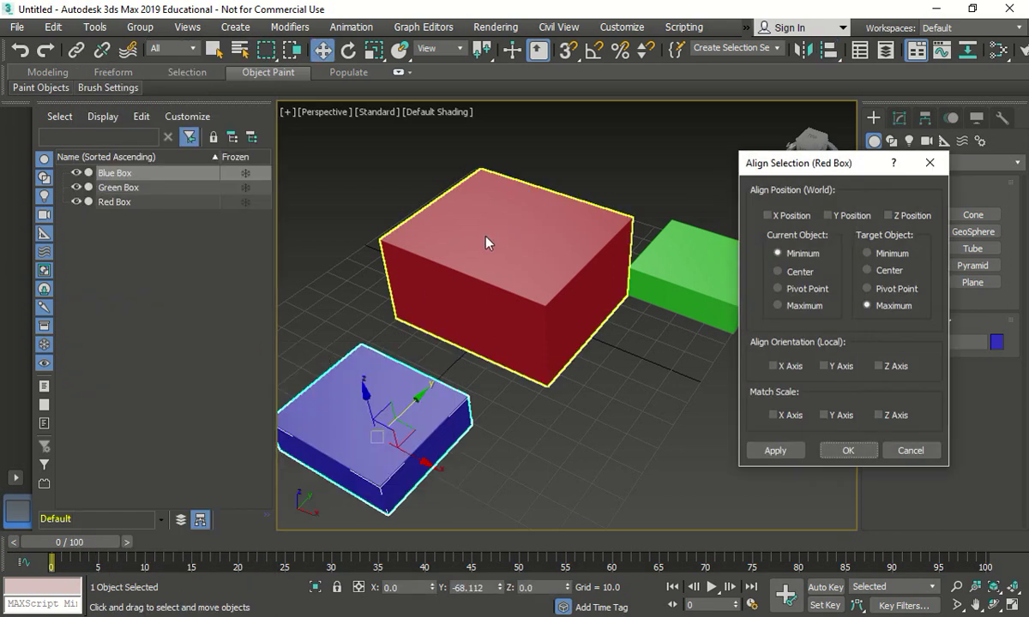
pyautogui.click(790, 216)
pyautogui.click(830, 216)
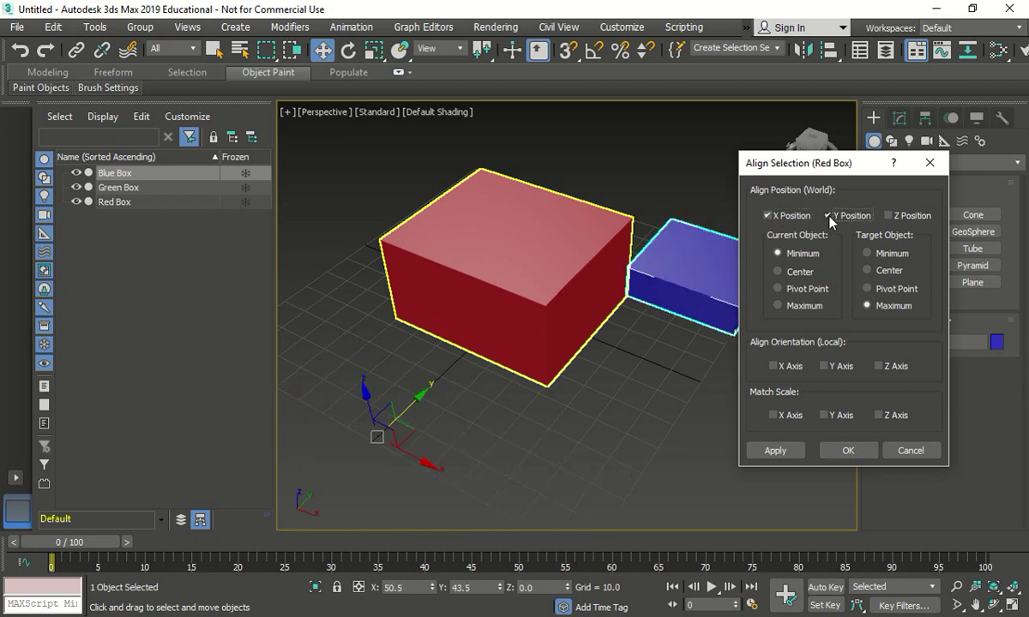
pyautogui.click(889, 215)
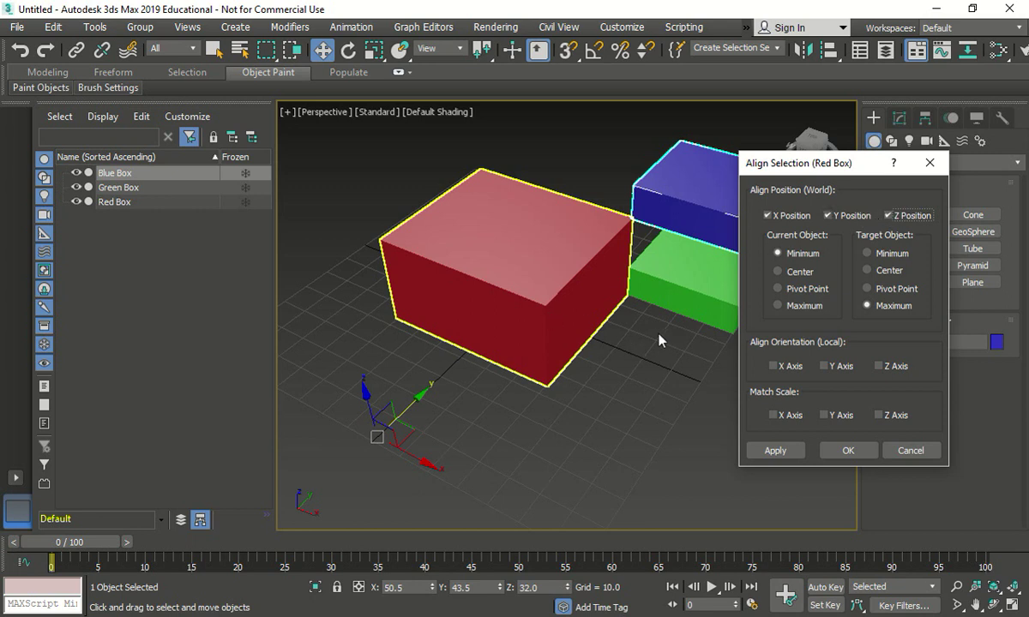
# Try the Blue Box's Center against the Red Box's Maximum and Center, and return to Minimum against Maximum
pyautogui.click(800, 274)
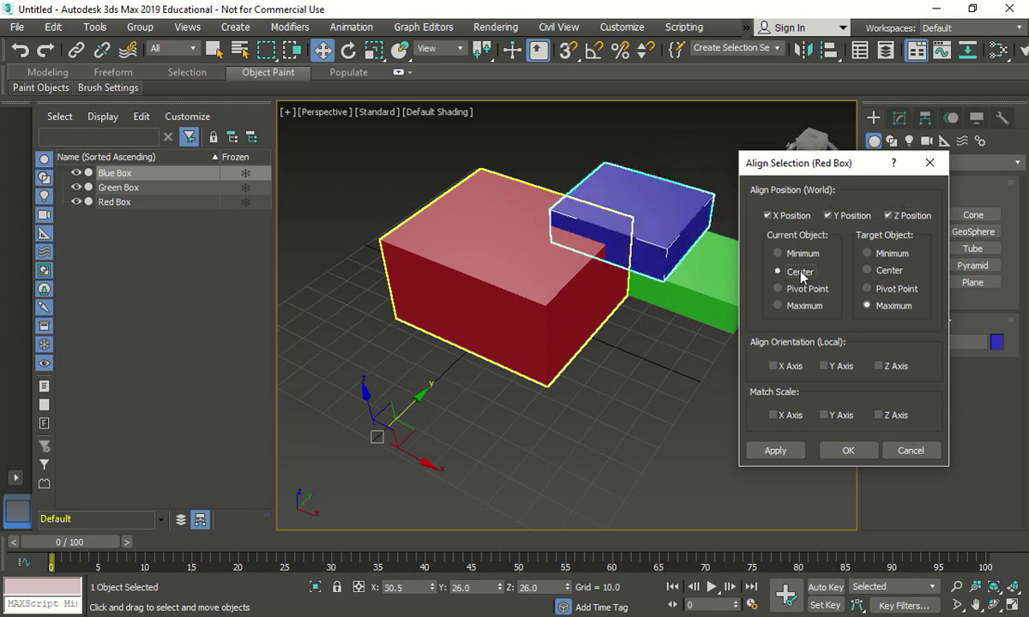
pyautogui.click(868, 271)
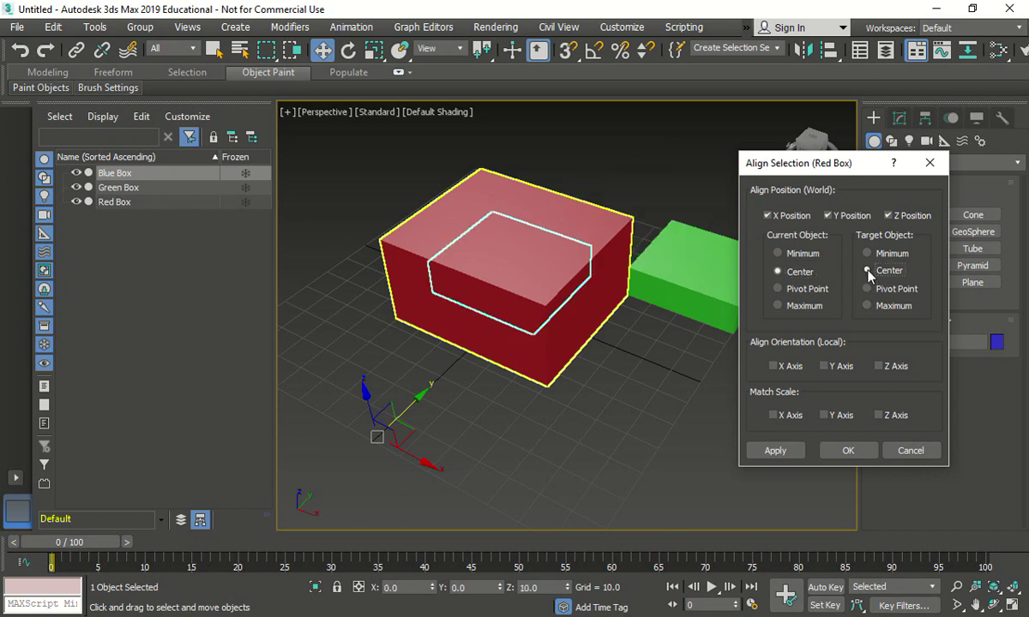
pyautogui.click(866, 306)
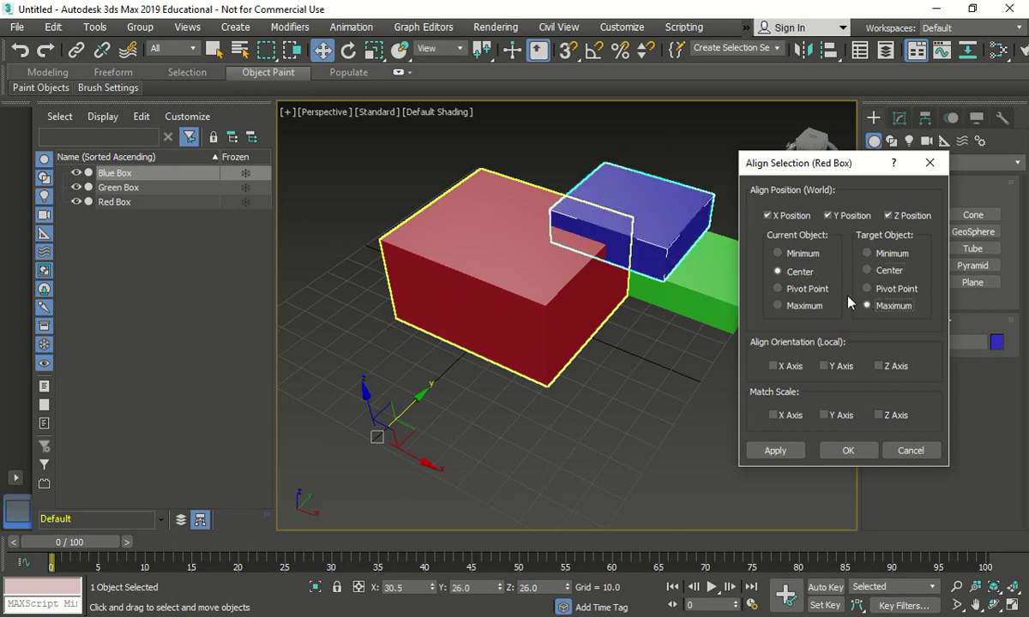
pyautogui.click(778, 253)
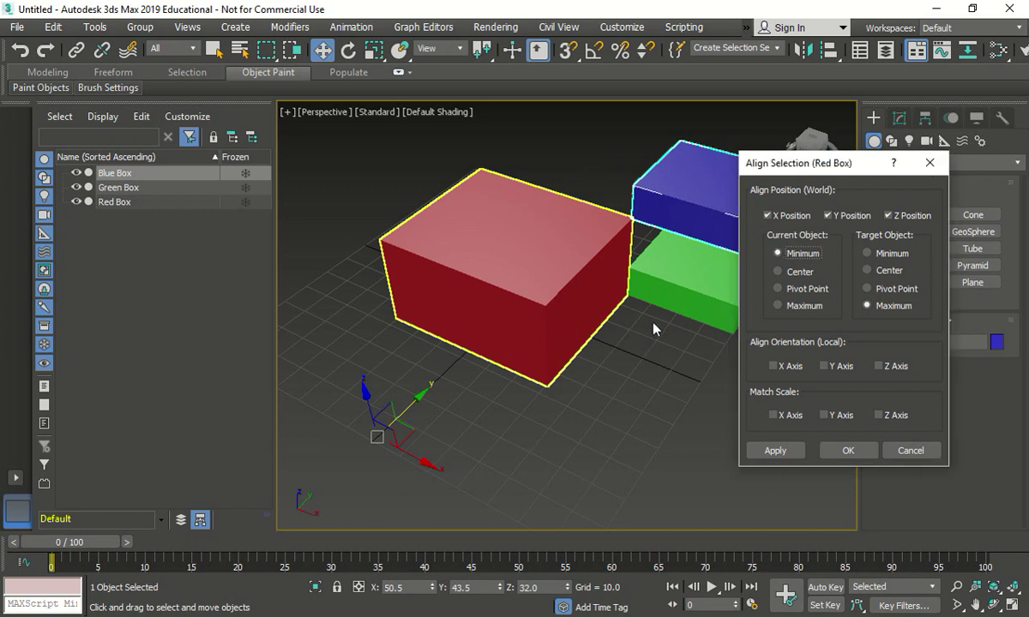
pyautogui.click(636, 461)
# Examine the length, width and height parameters of the Blue, Green and Red Boxes in turn
pyautogui.click(447, 403)
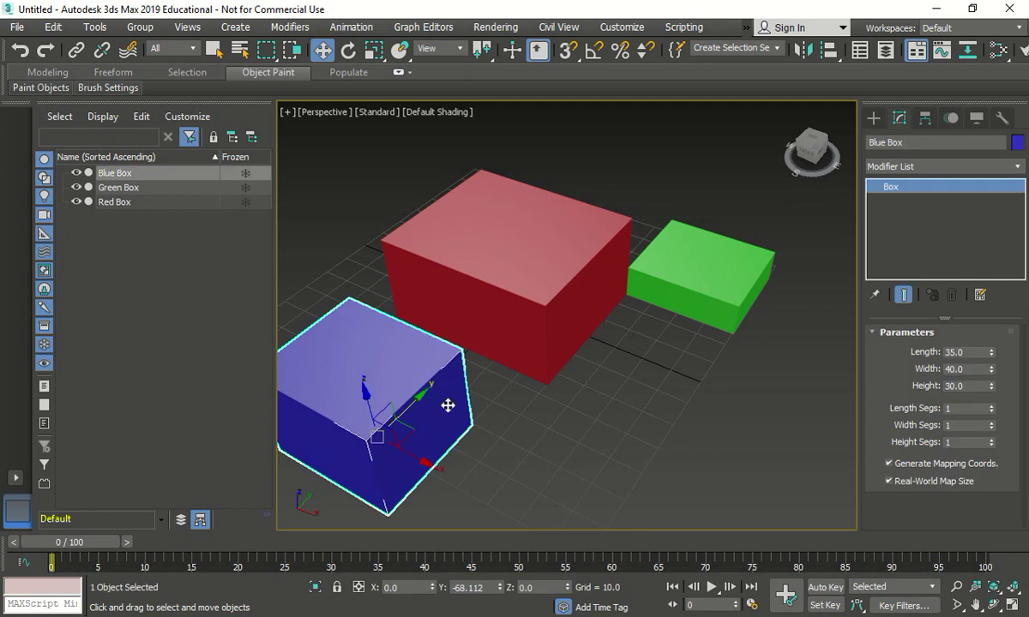
pyautogui.click(943, 387)
pyautogui.click(651, 396)
pyautogui.click(731, 299)
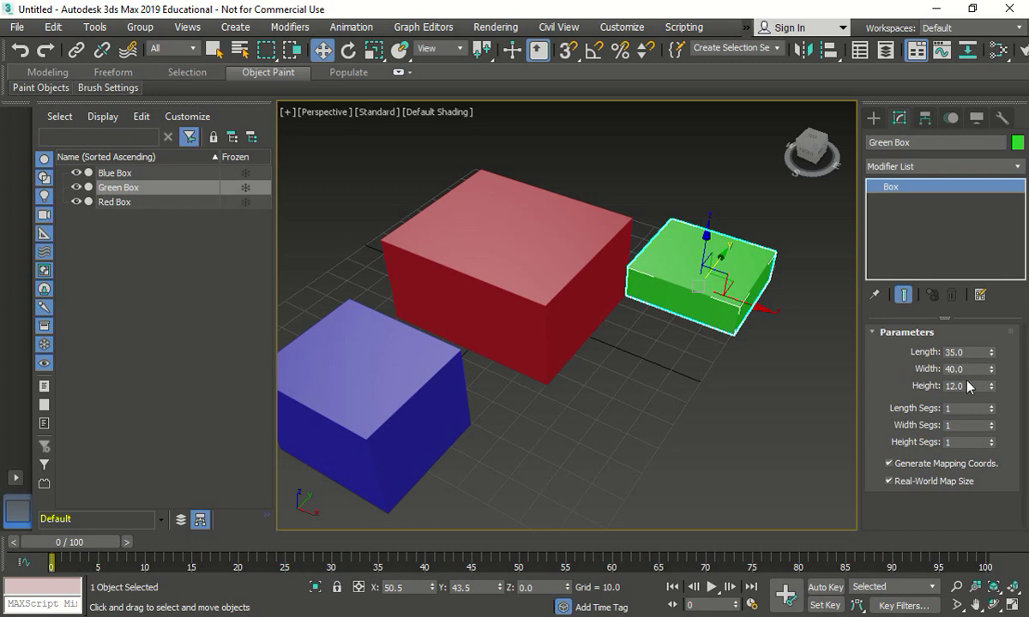
pyautogui.click(742, 388)
pyautogui.click(553, 292)
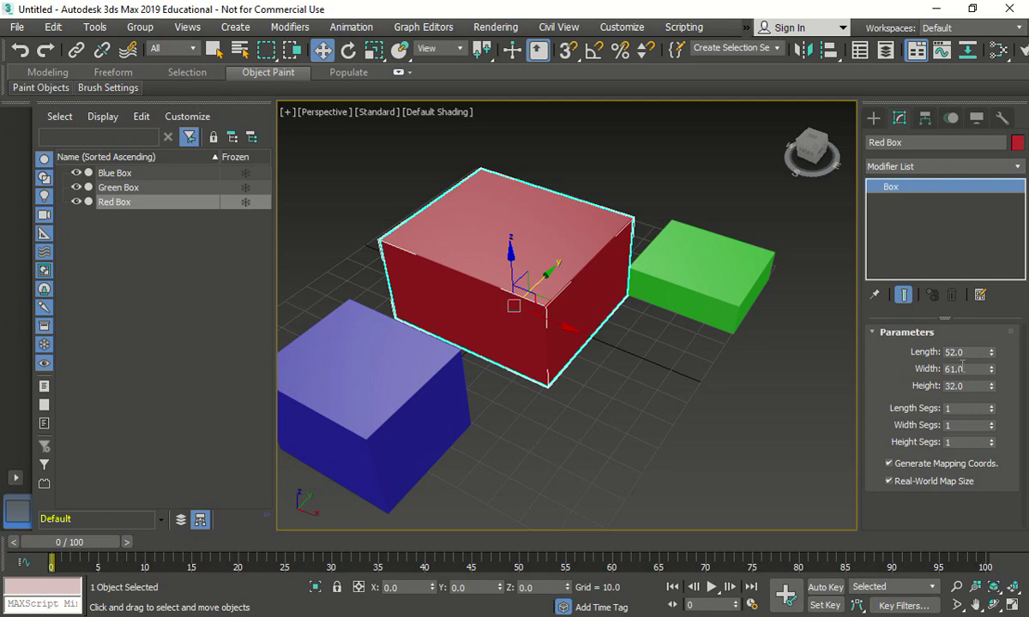
pyautogui.click(764, 409)
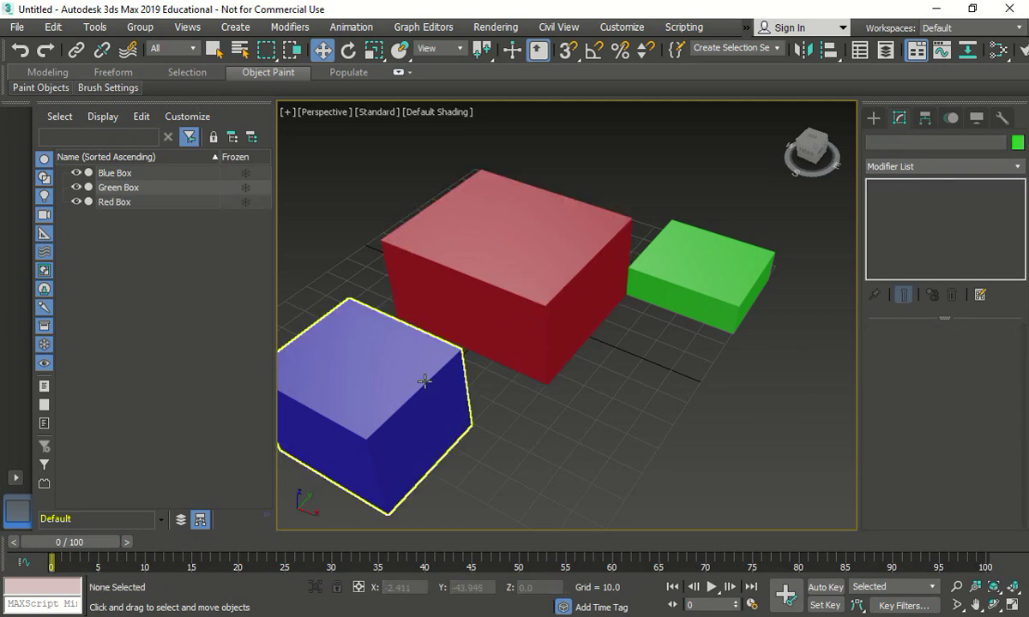
# Set the Blue Box's length to 50, keep its width and height, and deselect the box
pyautogui.click(423, 379)
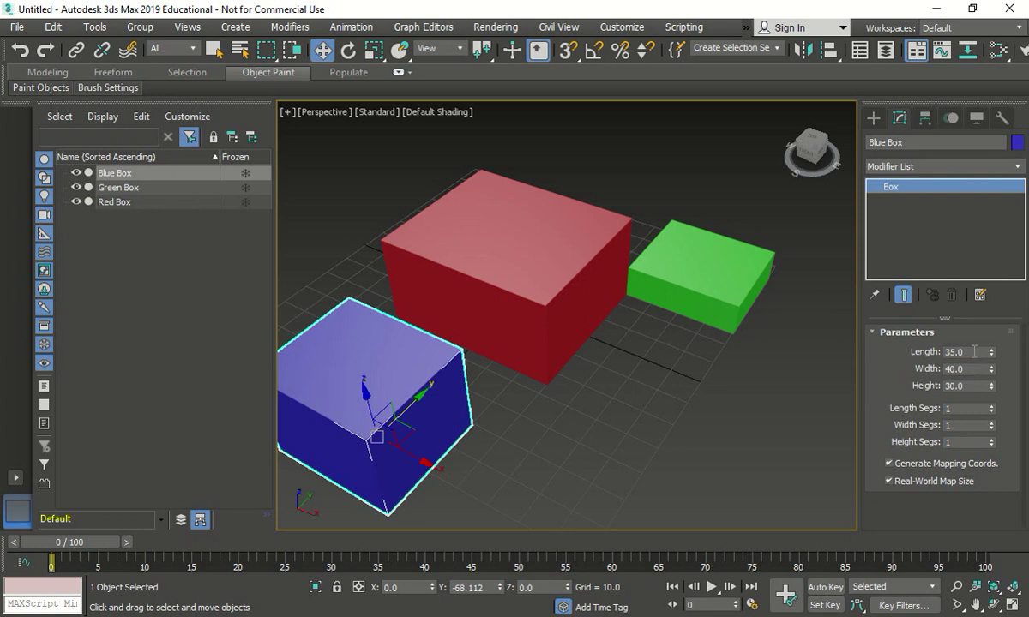
pyautogui.doubleClick(967, 352)
pyautogui.write('50')
pyautogui.press('Tab')
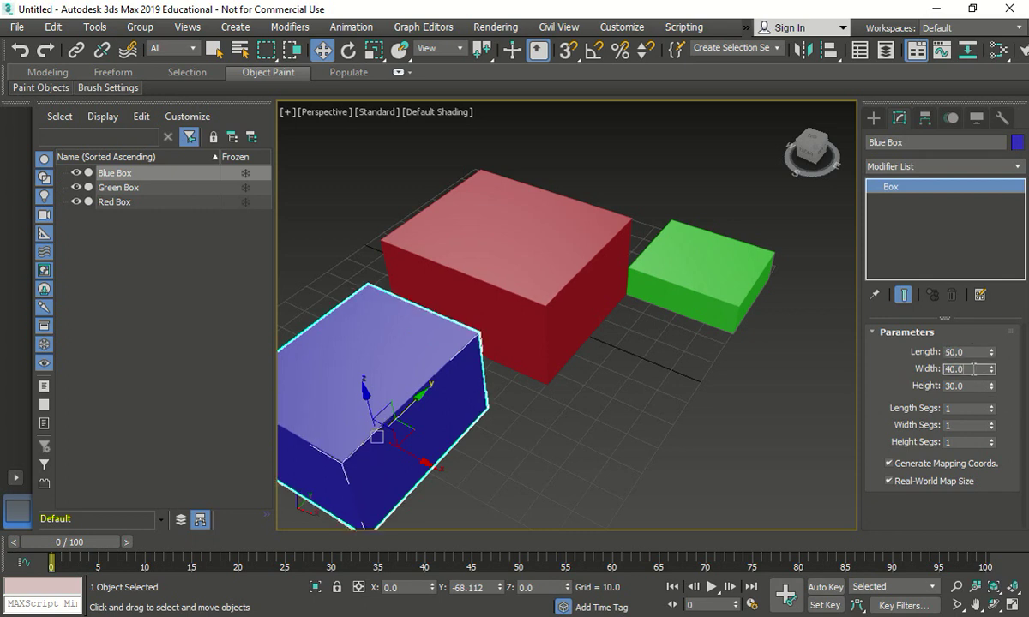
pyautogui.press('Tab')
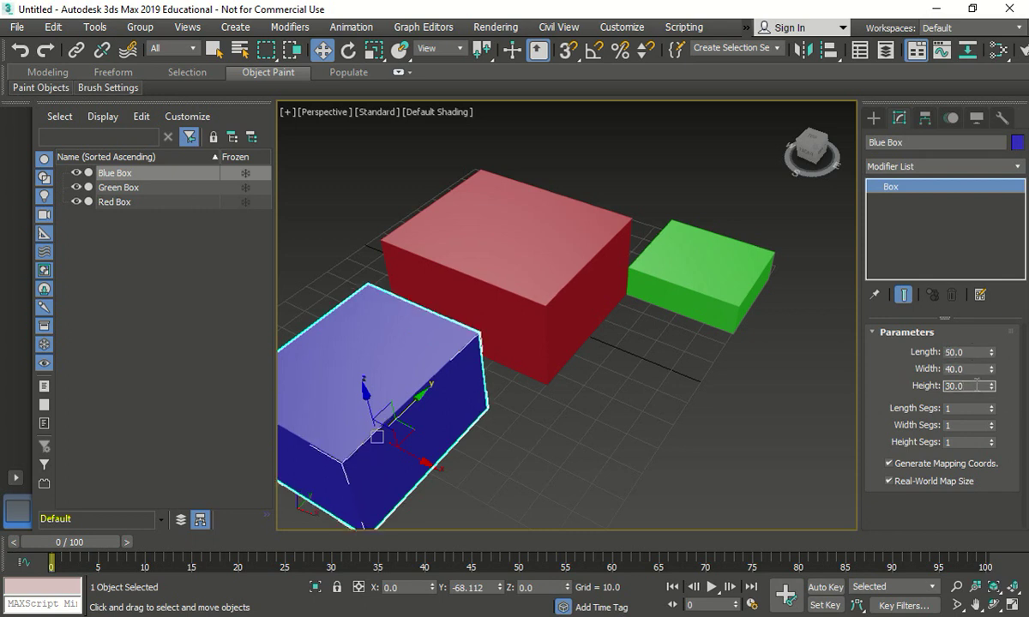
pyautogui.click(716, 452)
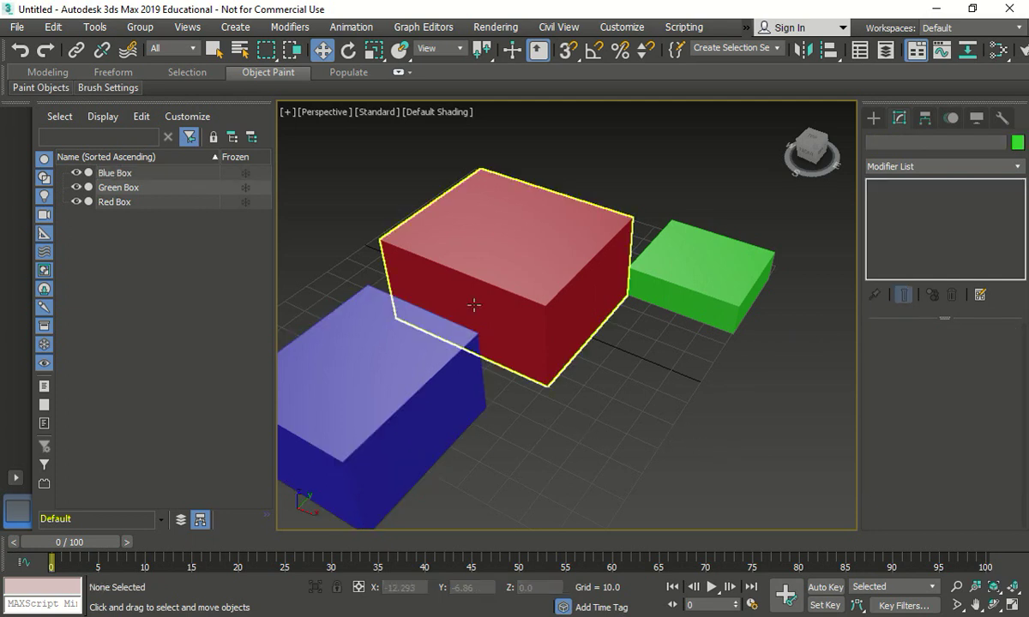
# Quick Align the Blue Box to the Red Box, and deselect it
pyautogui.moveTo(581, 408); pyautogui.dragTo(604, 404, button='middle')
pyautogui.click(466, 357)
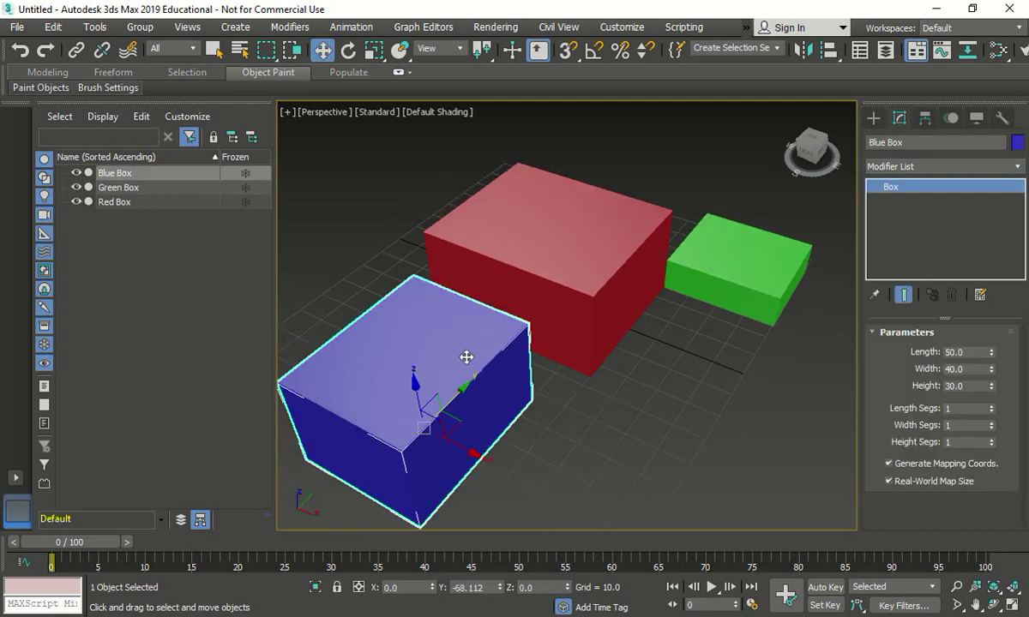
pyautogui.click(101, 28)
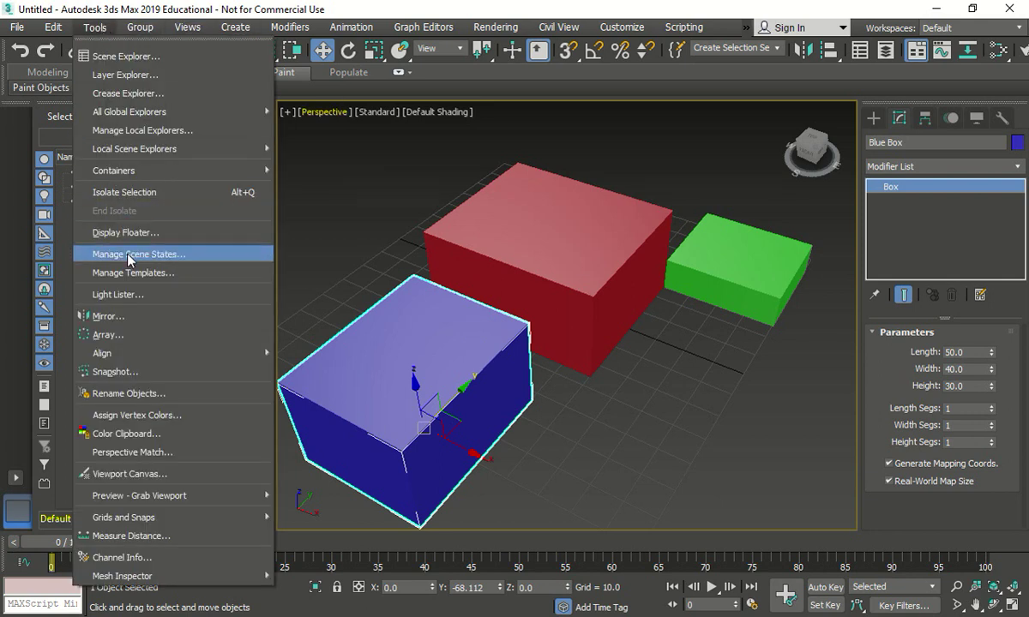
pyautogui.moveTo(154, 355)
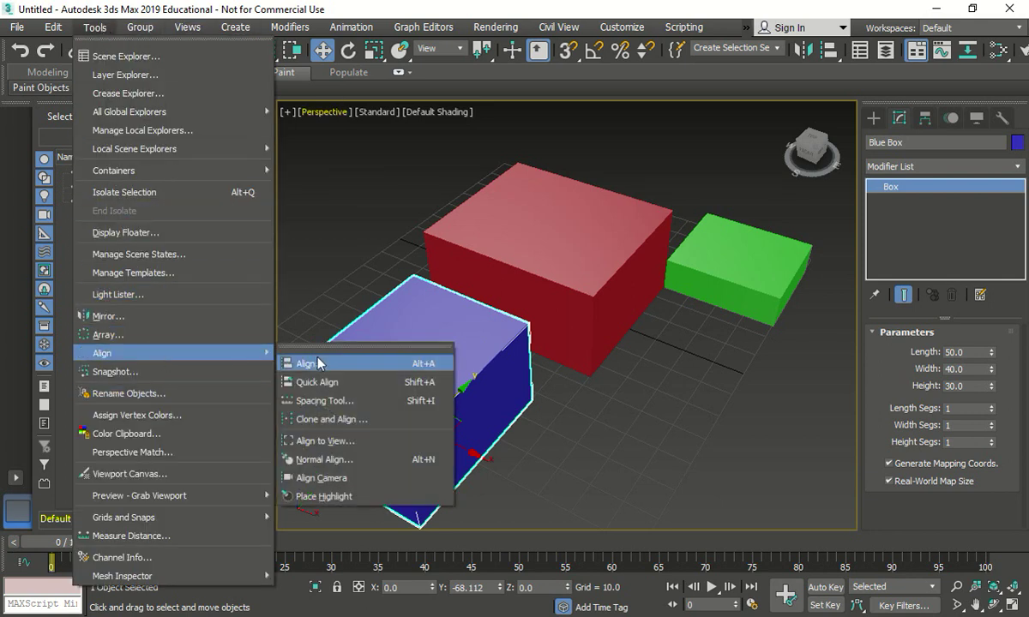
pyautogui.click(328, 383)
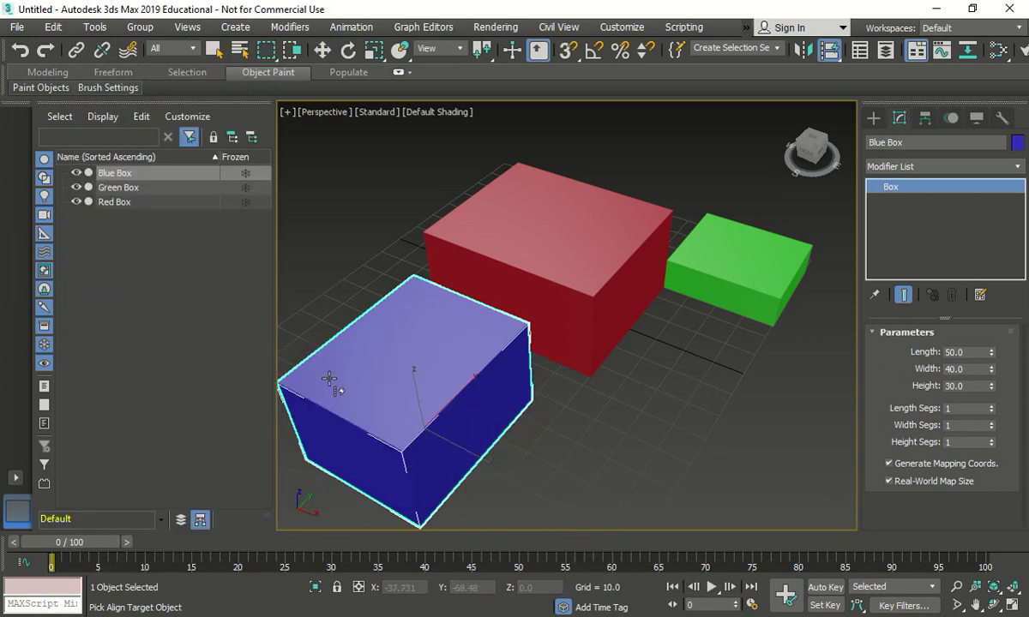
pyautogui.click(537, 246)
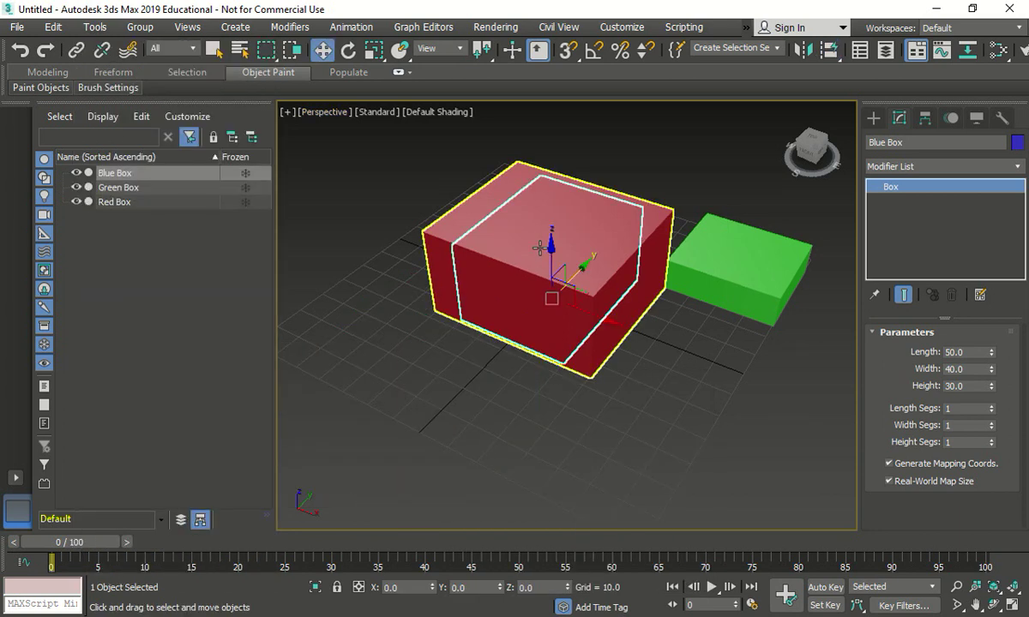
pyautogui.click(613, 392)
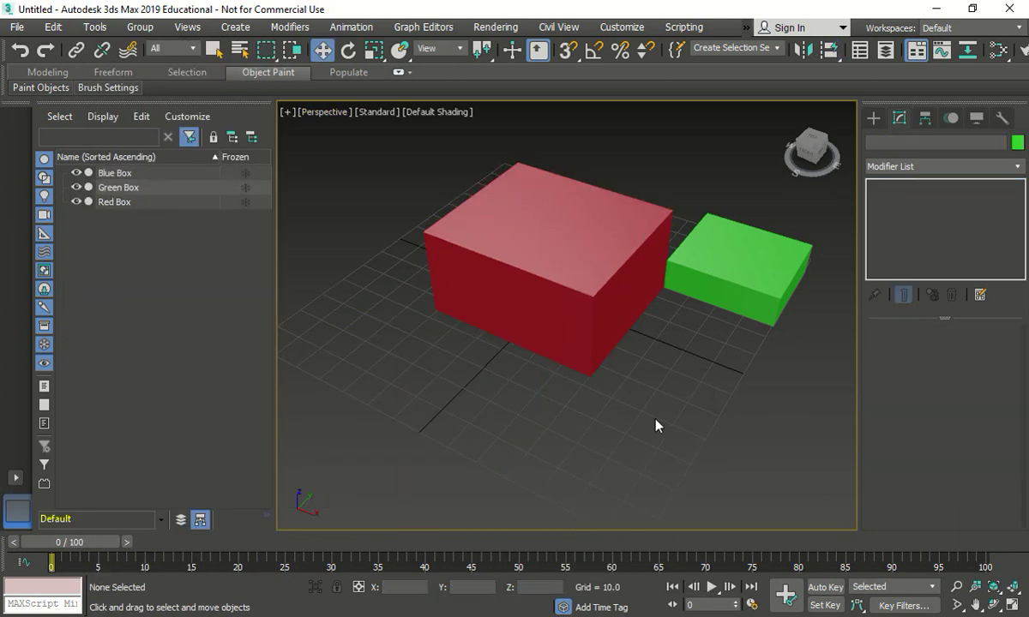
# Turn on See-Through in the Red Box's object properties, and deselect the box
pyautogui.click(597, 358)
pyautogui.rightClick(598, 359)
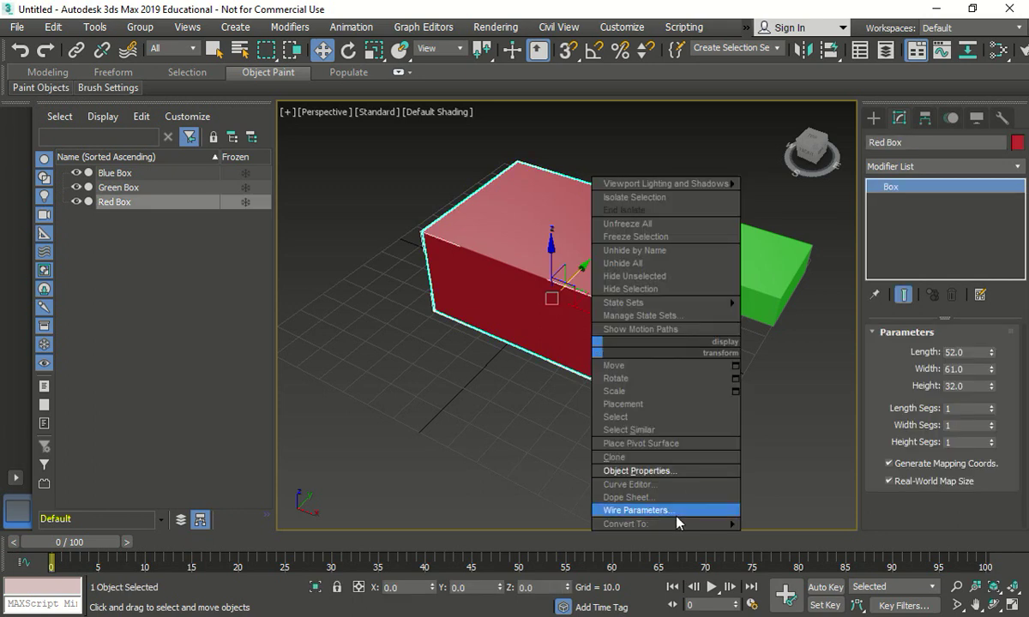
pyautogui.click(647, 472)
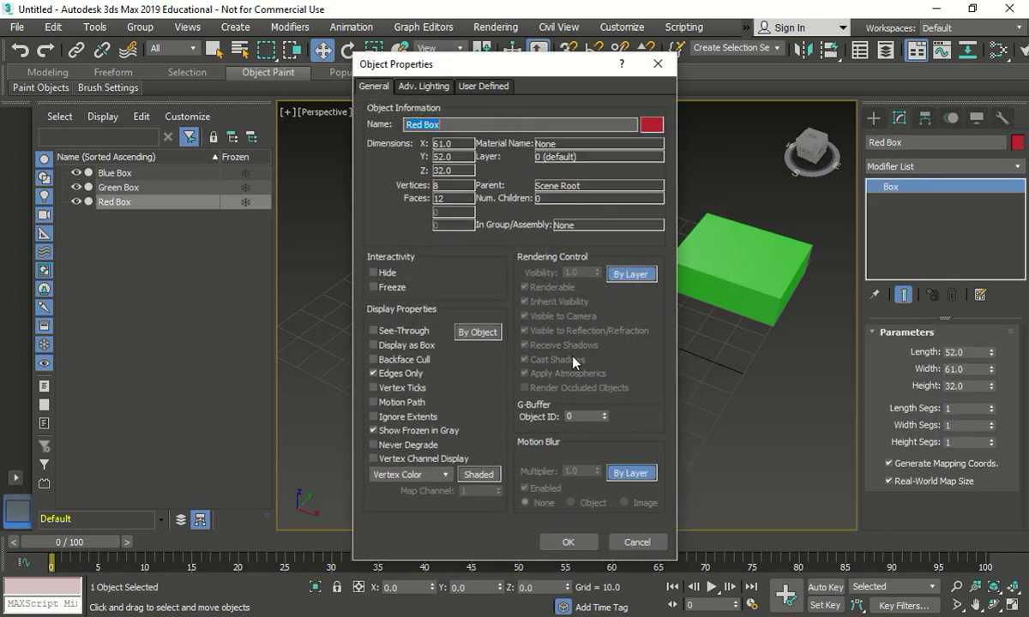
pyautogui.click(396, 334)
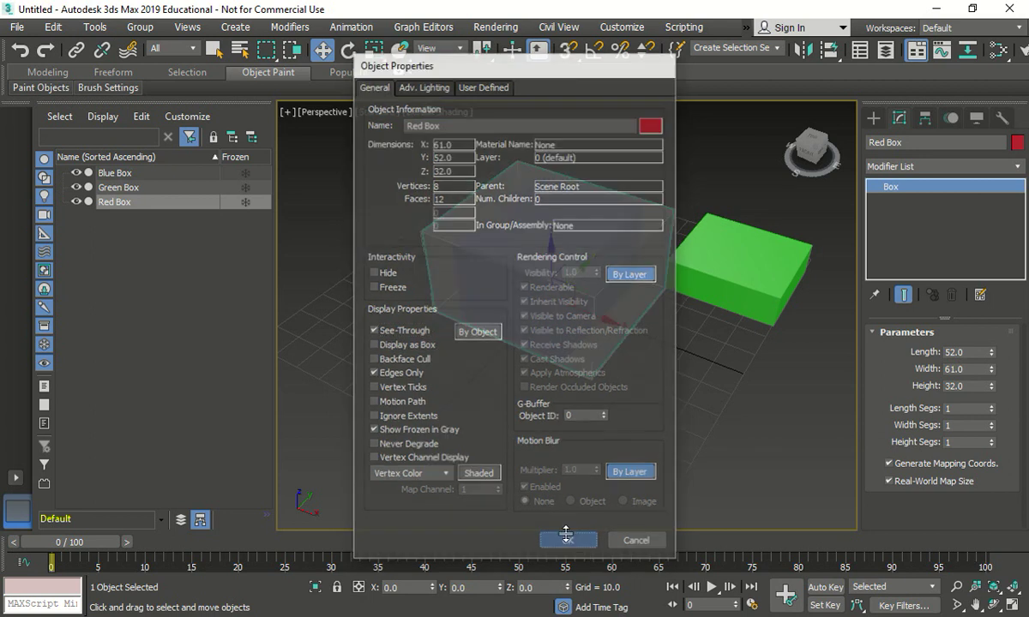
pyautogui.click(568, 542)
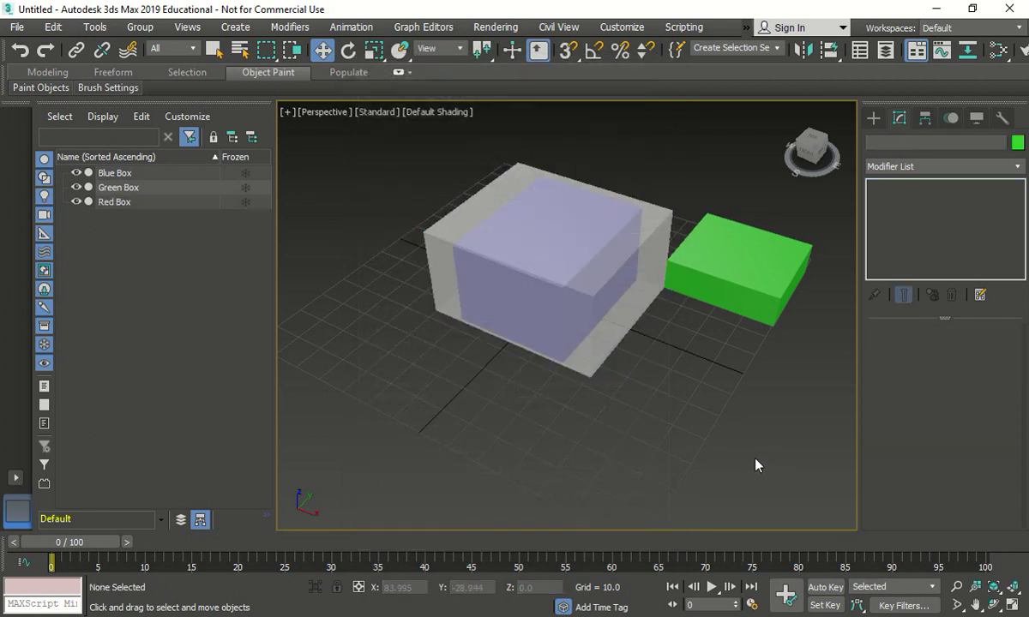
pyautogui.moveTo(756, 465); pyautogui.dragTo(477, 333, button='middle')
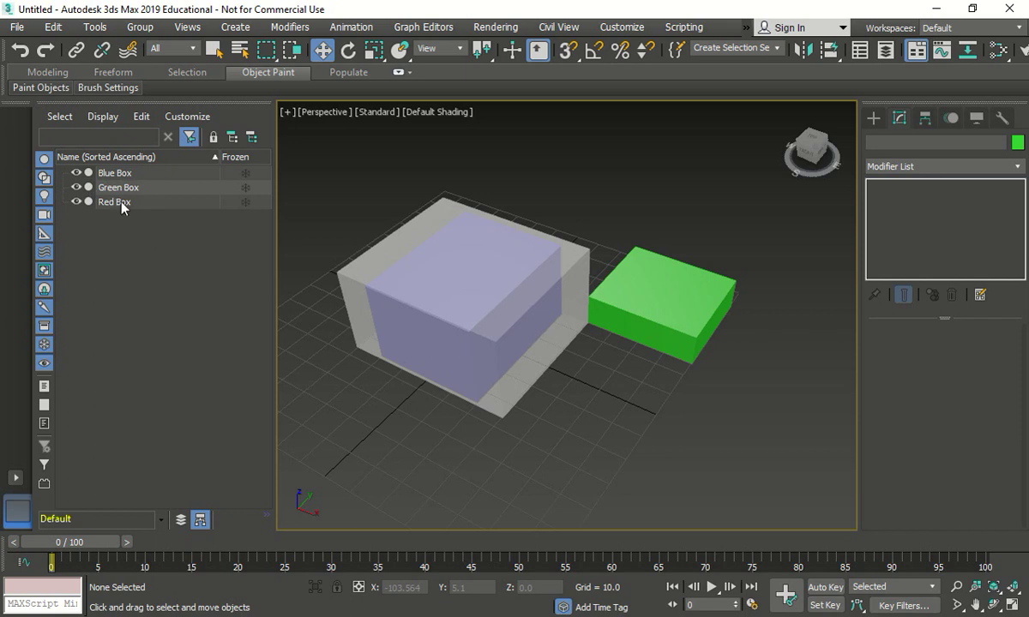
# Align the Blue Box's Minimum to the Red Box's Maximum on Z Position only
pyautogui.click(120, 173)
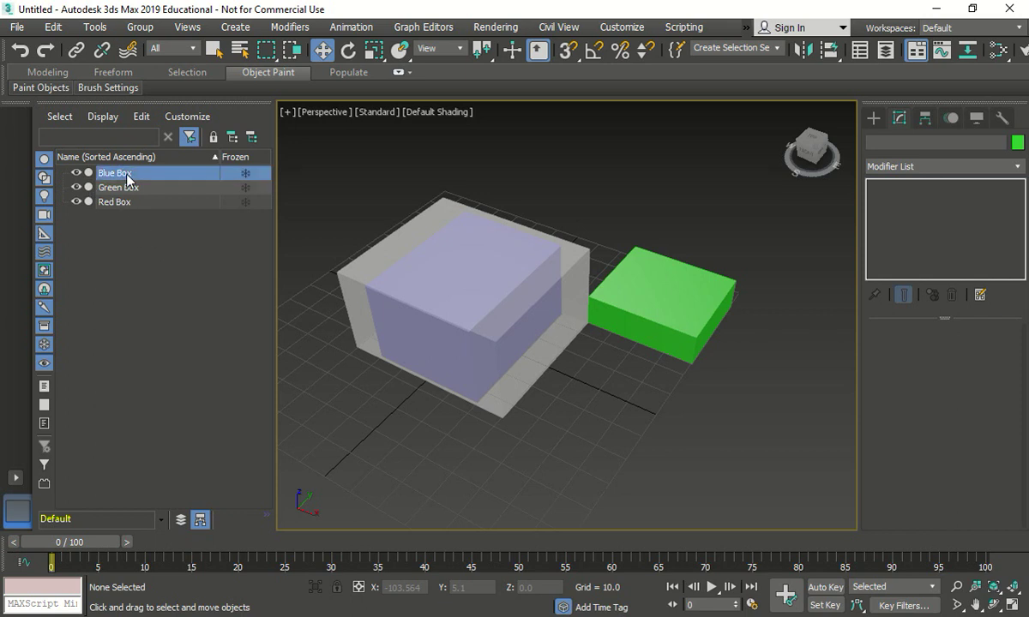
pyautogui.click(94, 27)
pyautogui.moveTo(176, 352)
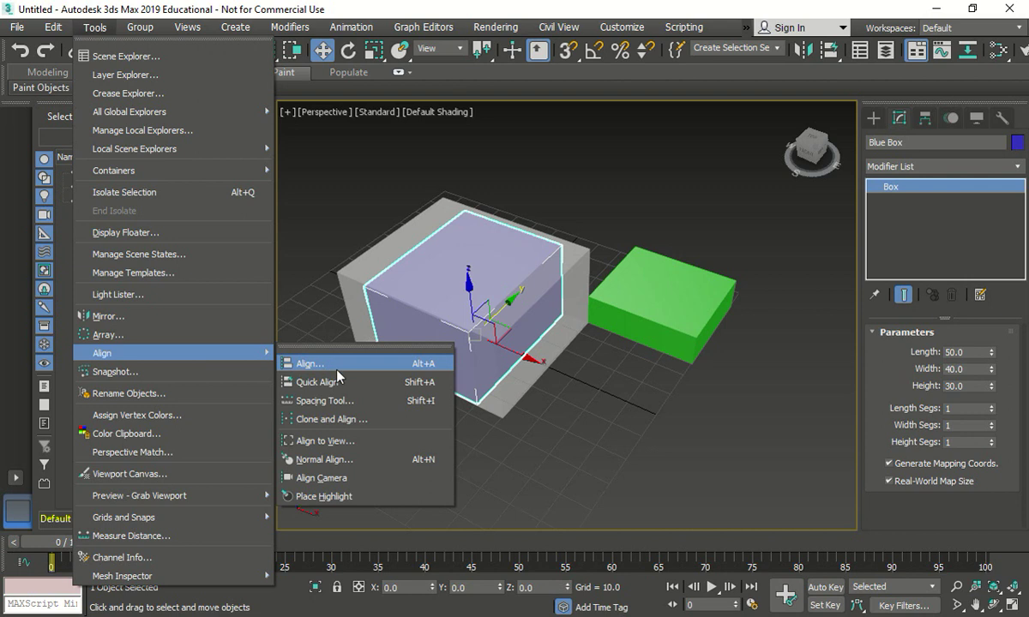
pyautogui.click(324, 346)
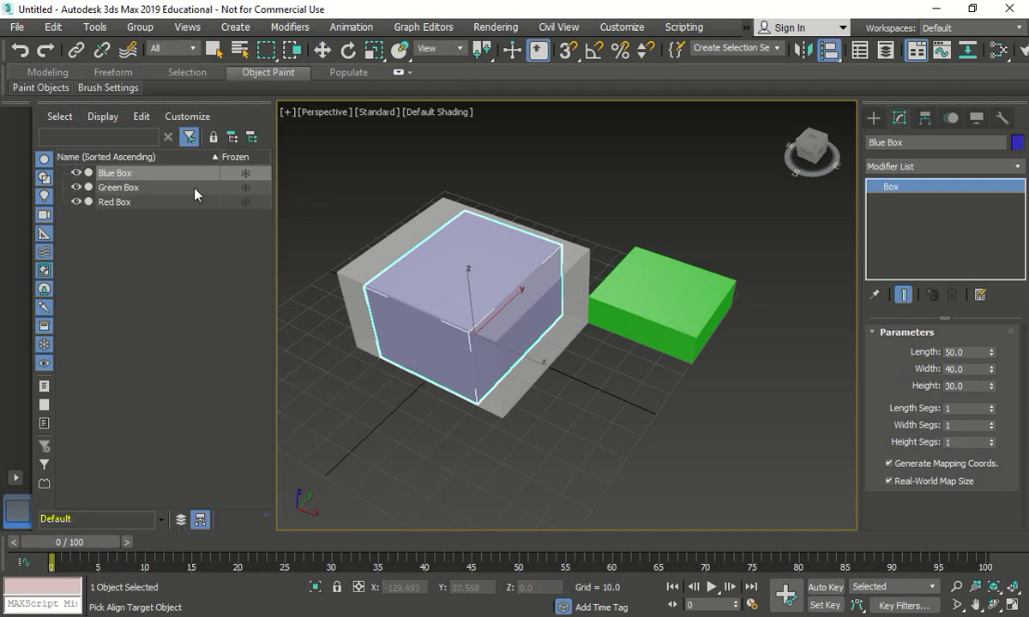
pyautogui.click(342, 273)
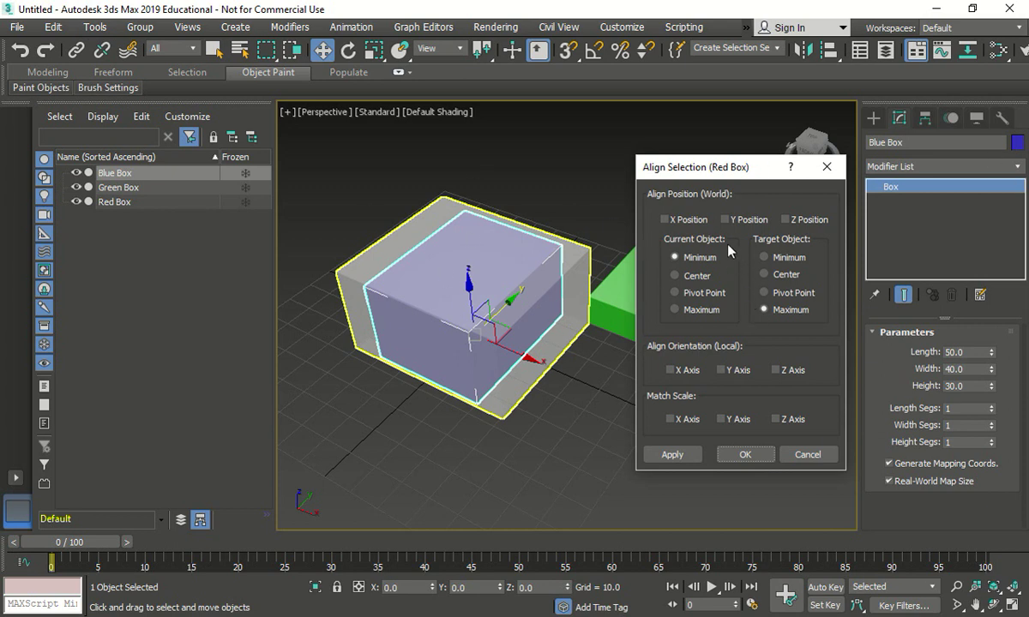
pyautogui.click(785, 221)
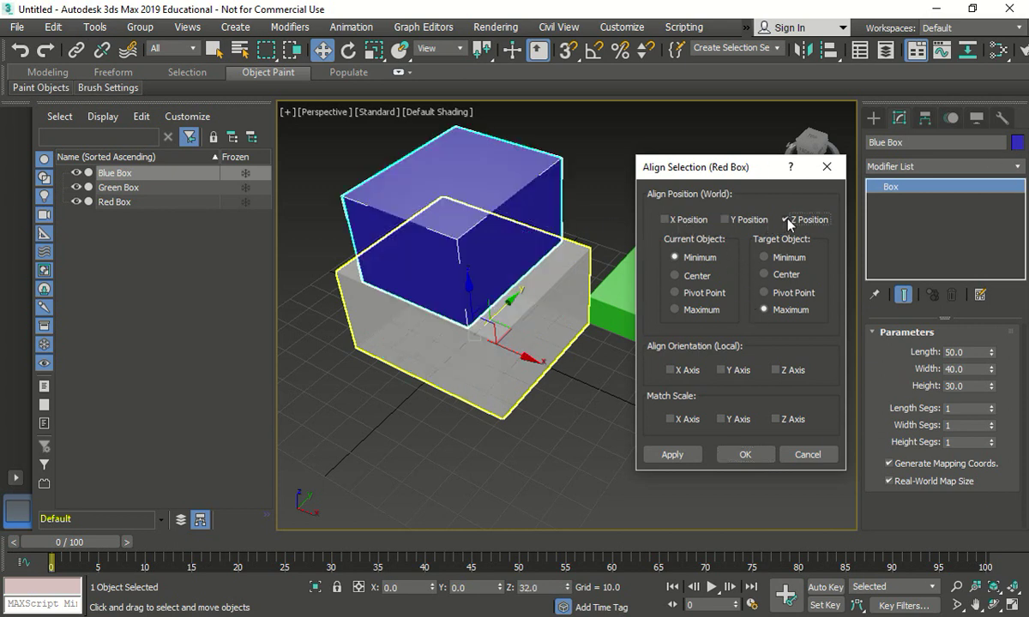
# Try aligning the Blue Box to the Red Box on Z as Center to Center, Minimum to Center, Maximum to Maximum and Maximum to Minimum
pyautogui.click(695, 276)
pyautogui.click(776, 274)
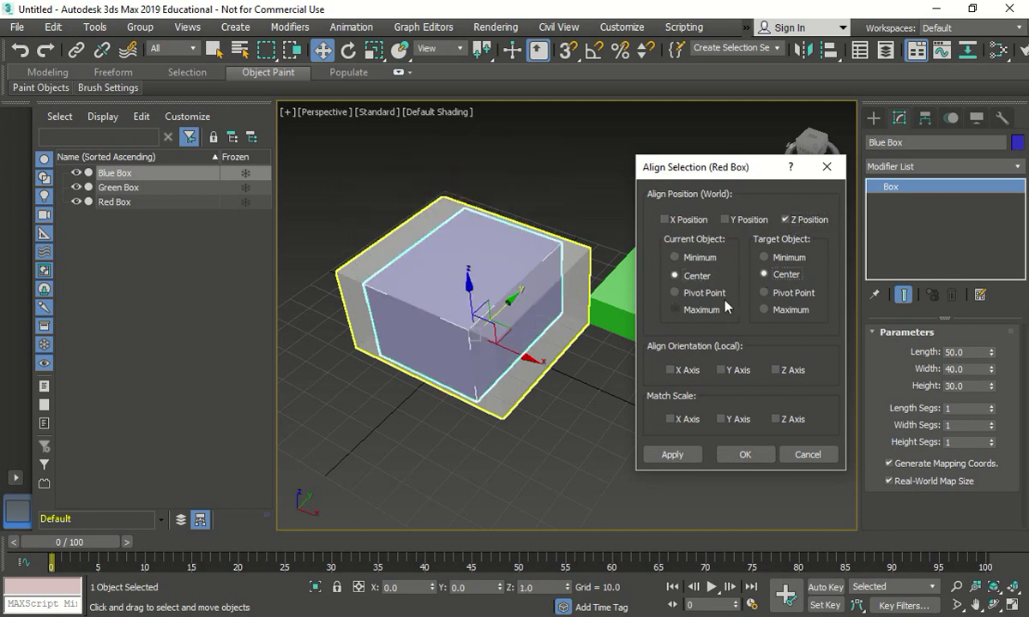
pyautogui.click(698, 257)
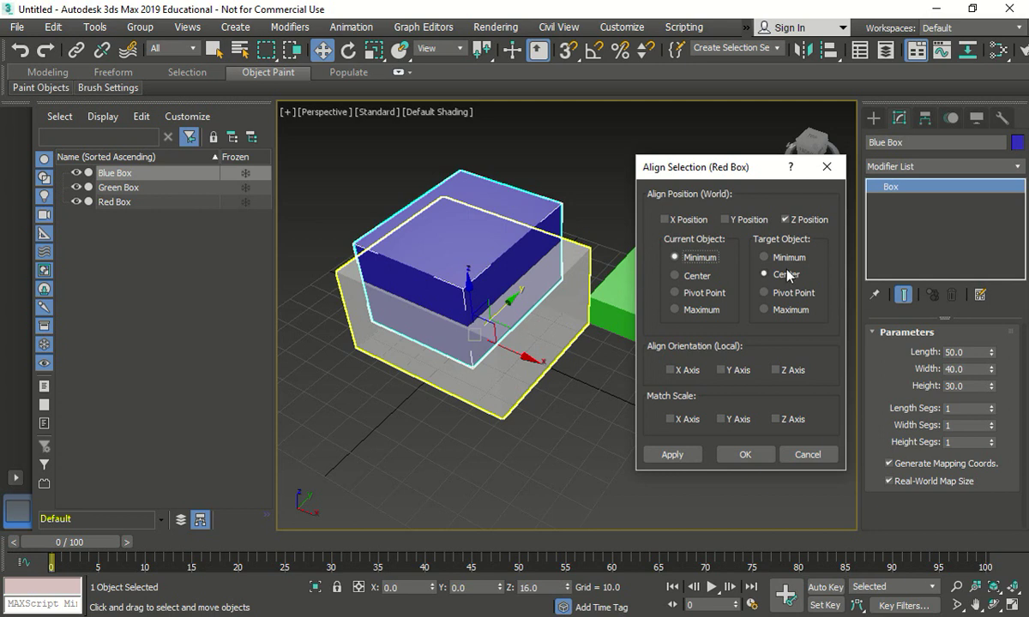
pyautogui.click(766, 310)
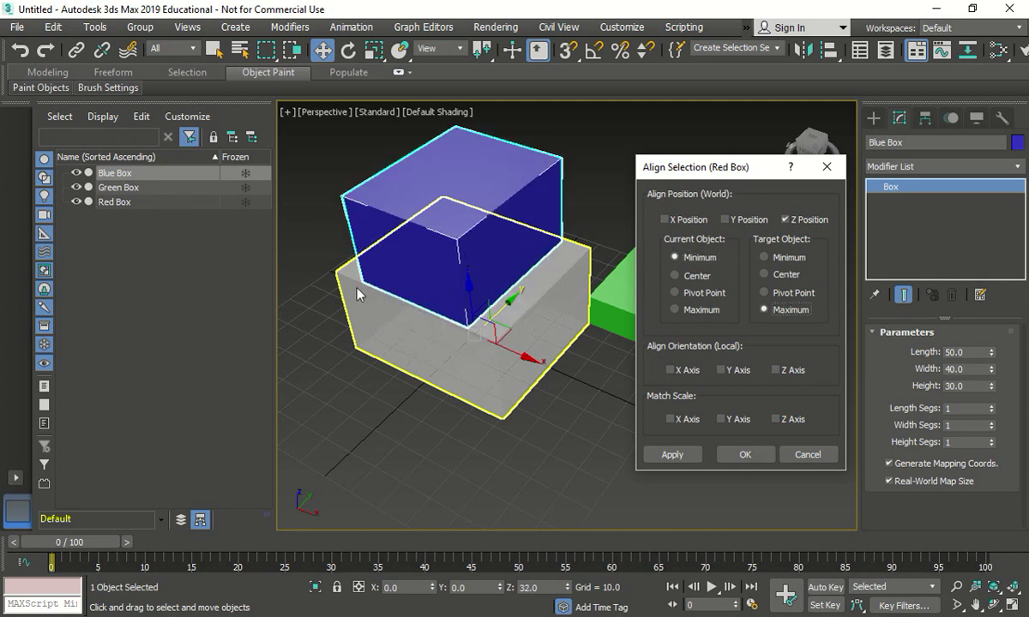
pyautogui.click(676, 310)
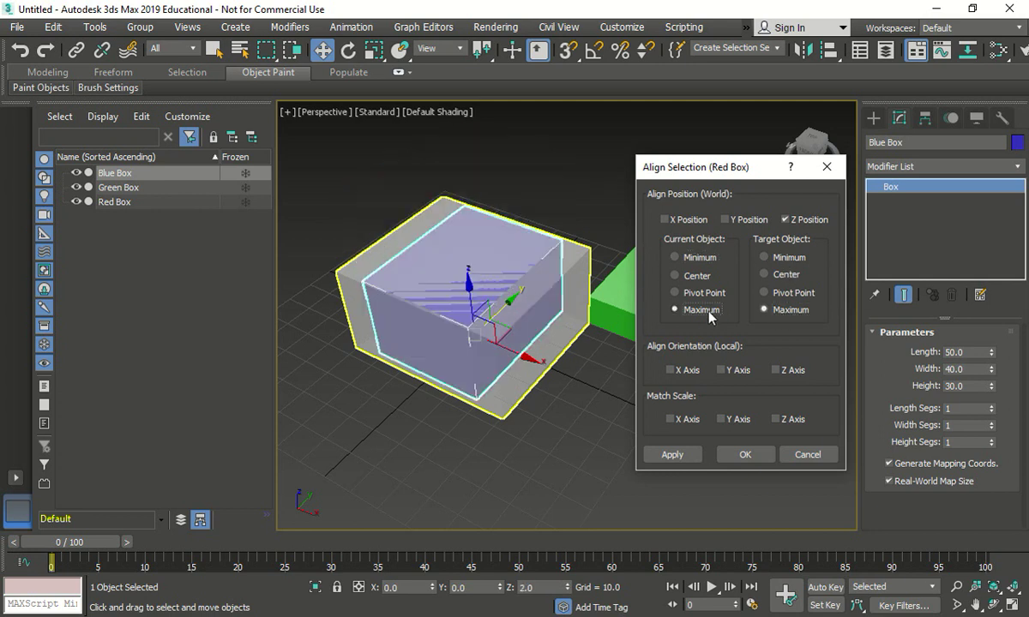
pyautogui.click(766, 258)
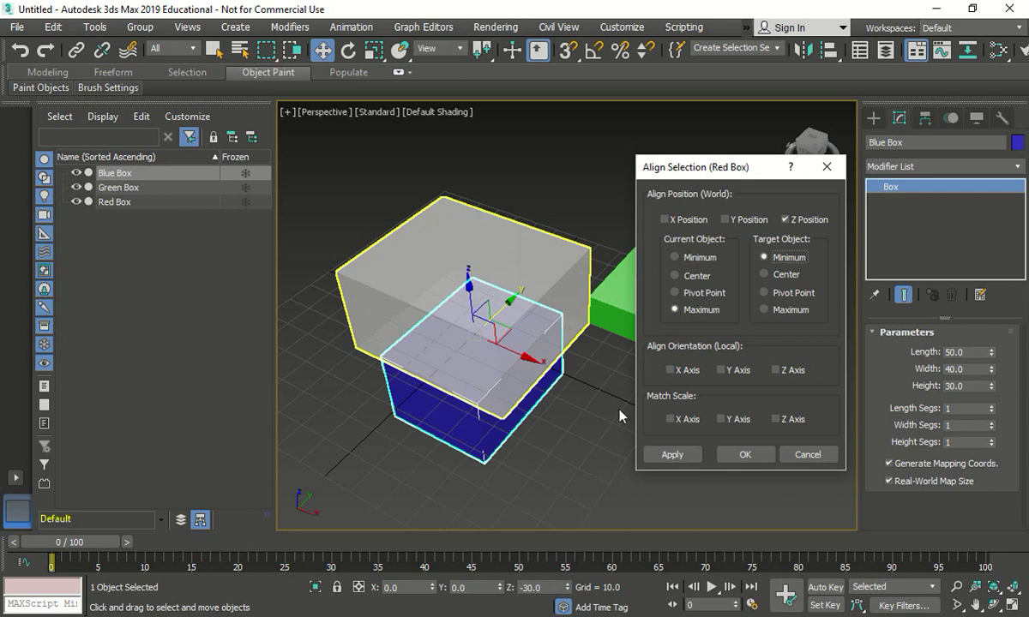
# Return the Z alignment to the Blue Box's Minimum on the Red Box's Maximum, apply it, and deselect the box
pyautogui.click(674, 257)
pyautogui.click(764, 309)
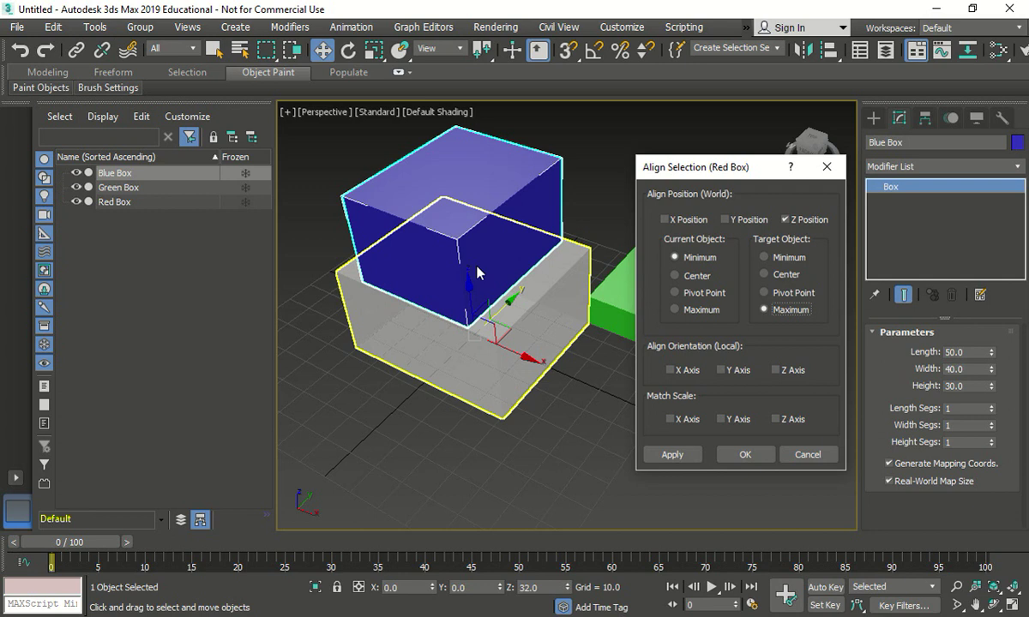
pyautogui.click(669, 454)
pyautogui.click(745, 455)
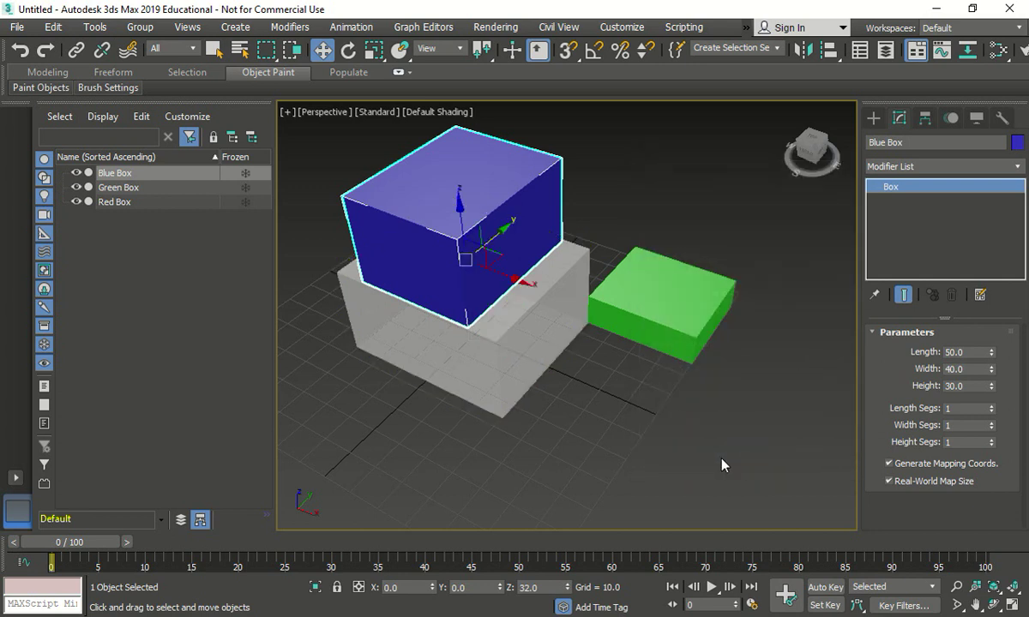
pyautogui.click(712, 435)
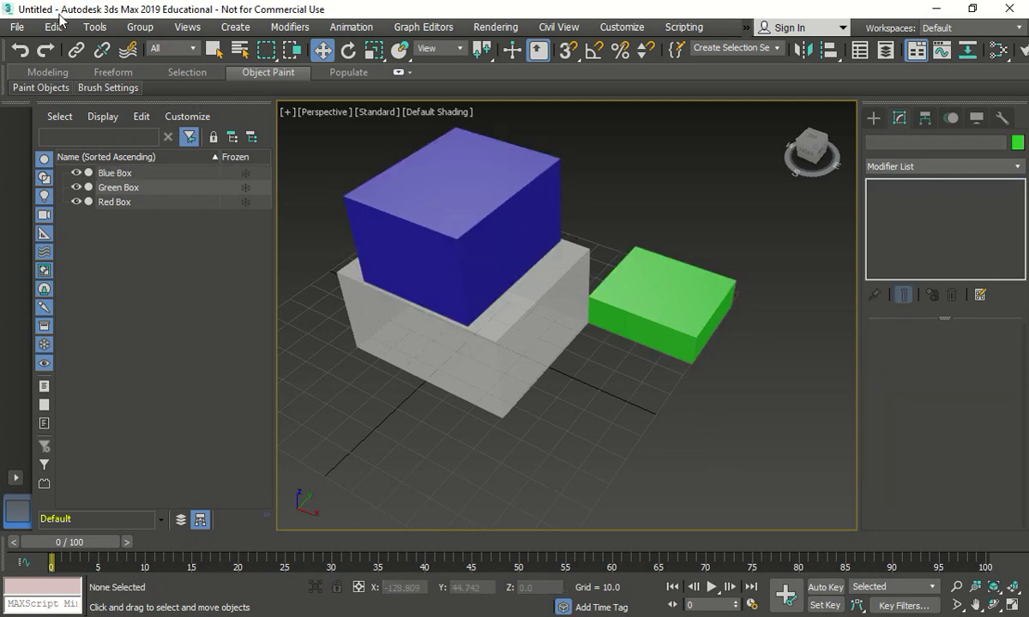
# Quick Align the Green Box to the Blue Box
pyautogui.click(656, 296)
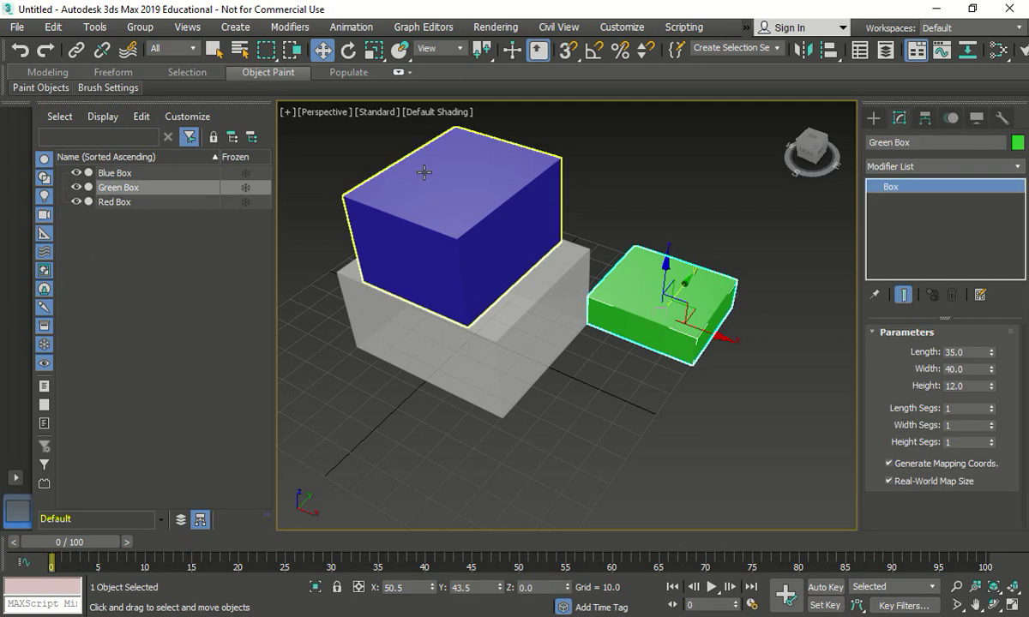
pyautogui.click(95, 28)
pyautogui.moveTo(176, 352)
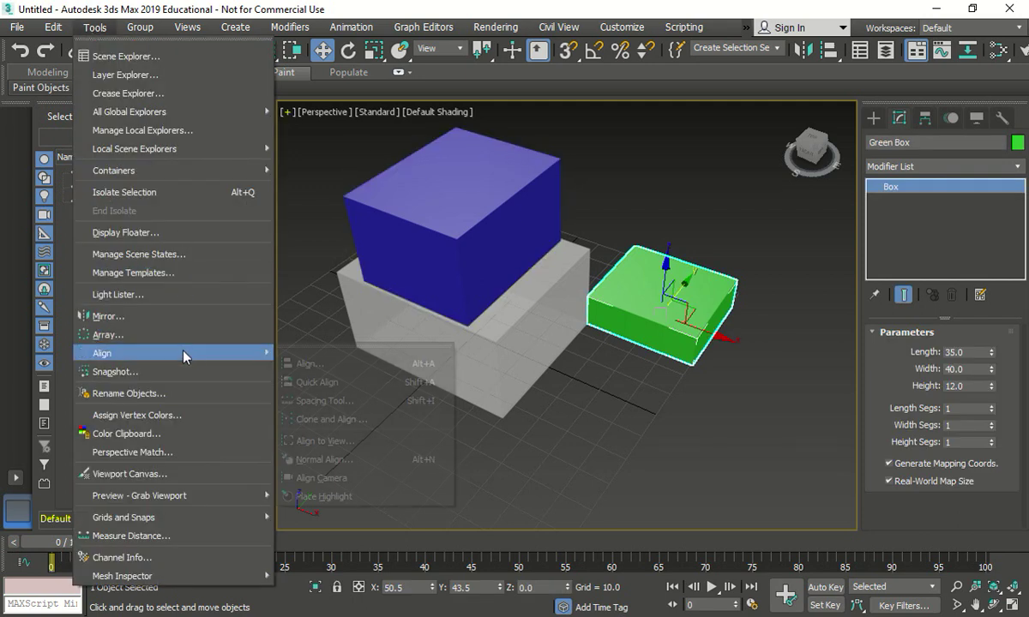
pyautogui.click(309, 384)
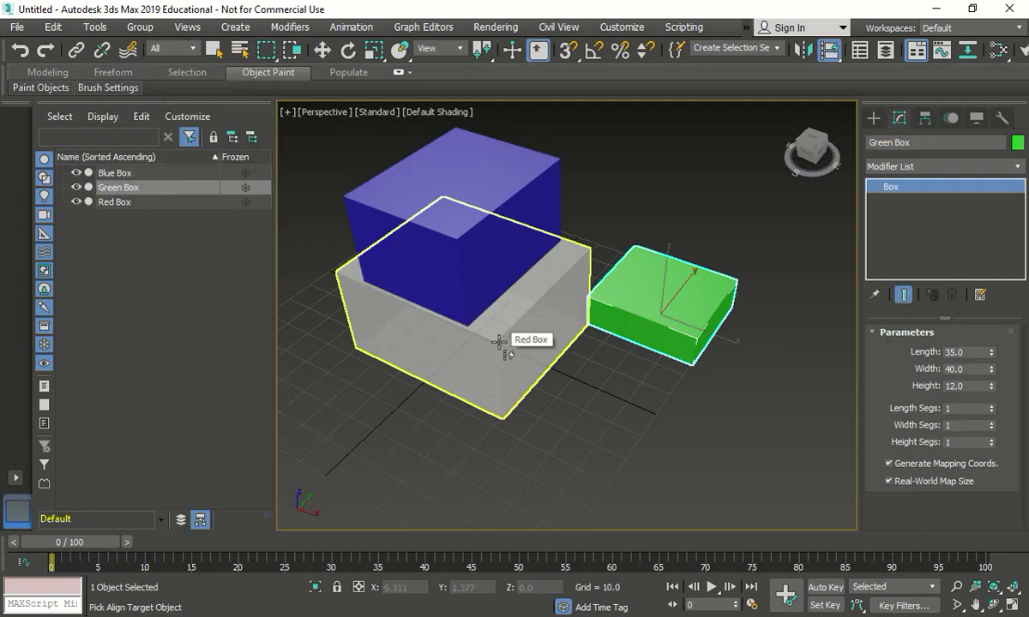
pyautogui.click(457, 266)
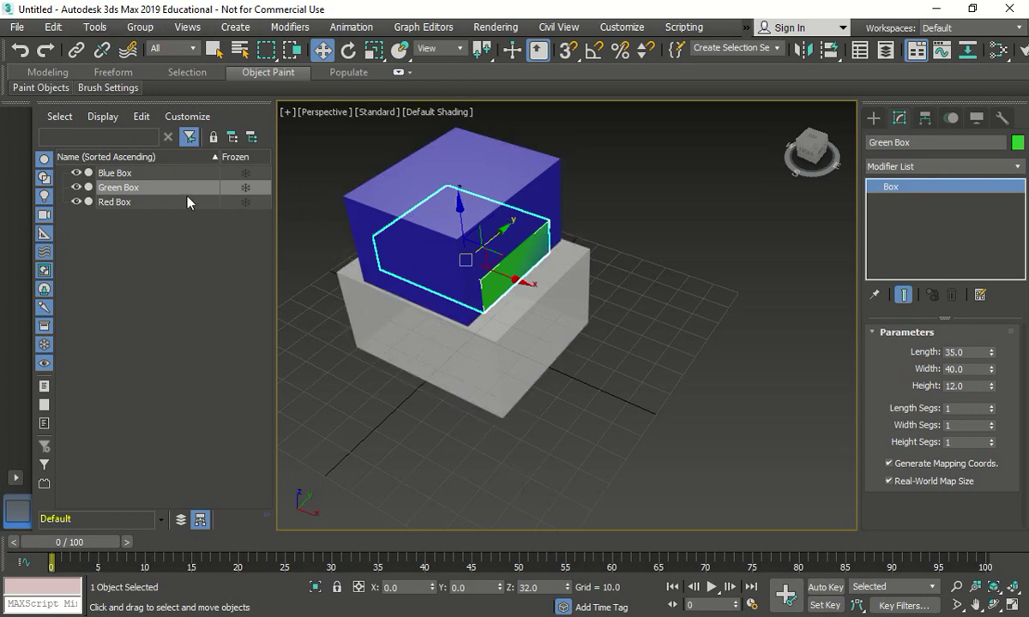
# Align the Green Box's Minimum to the Blue Box's Maximum on Z Position only, apply it, and deselect the box
pyautogui.click(96, 27)
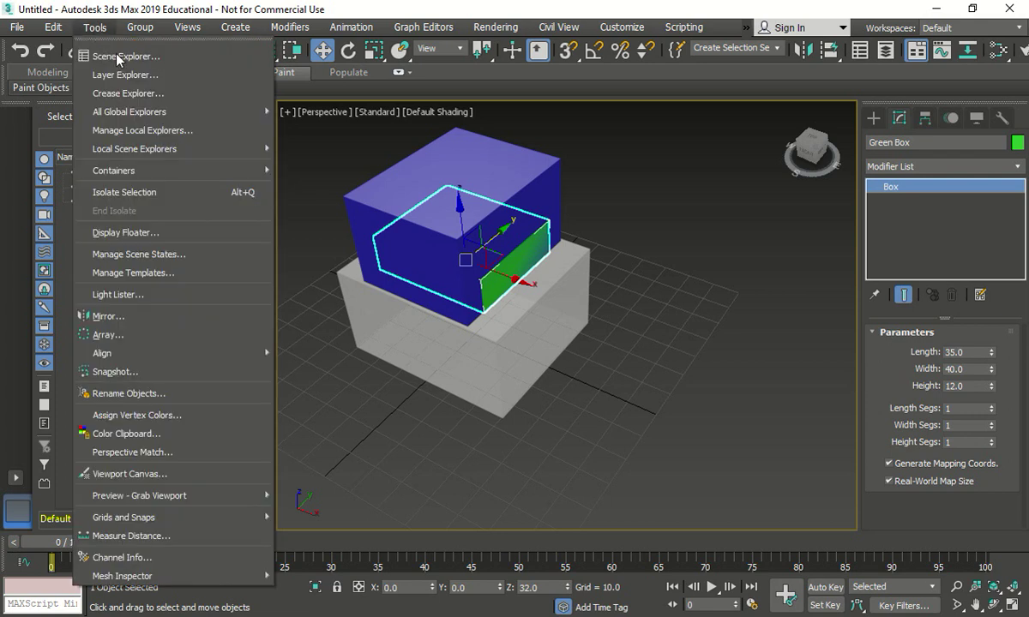
pyautogui.moveTo(166, 357)
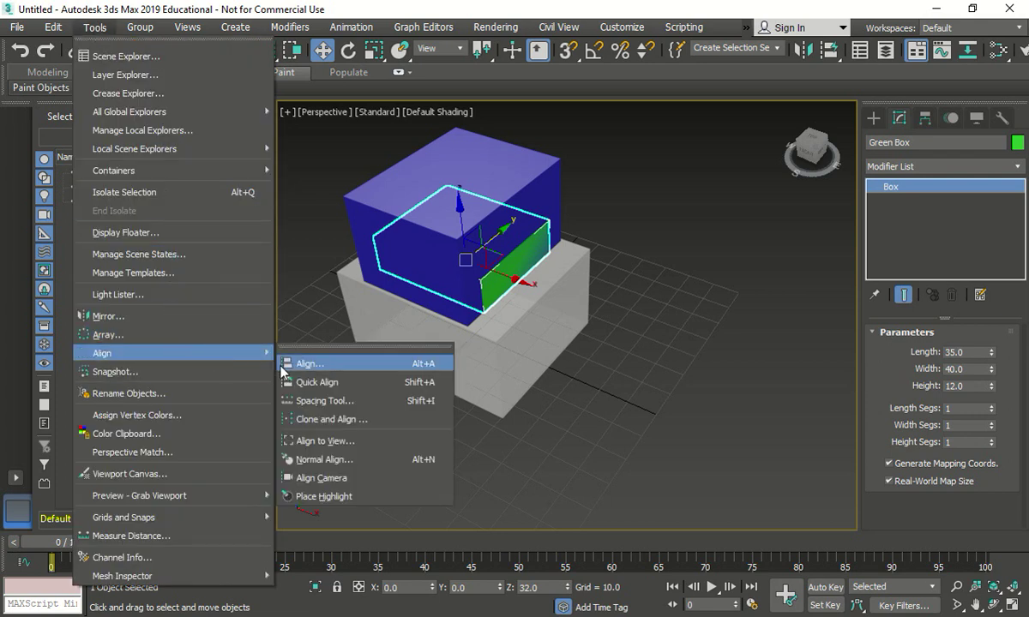
pyautogui.click(325, 355)
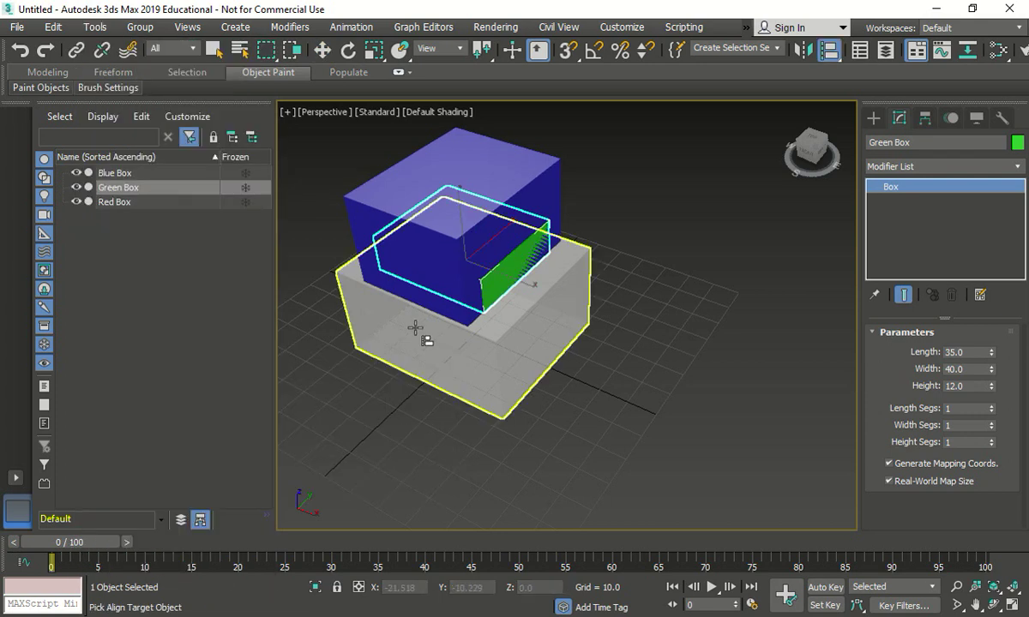
pyautogui.click(511, 172)
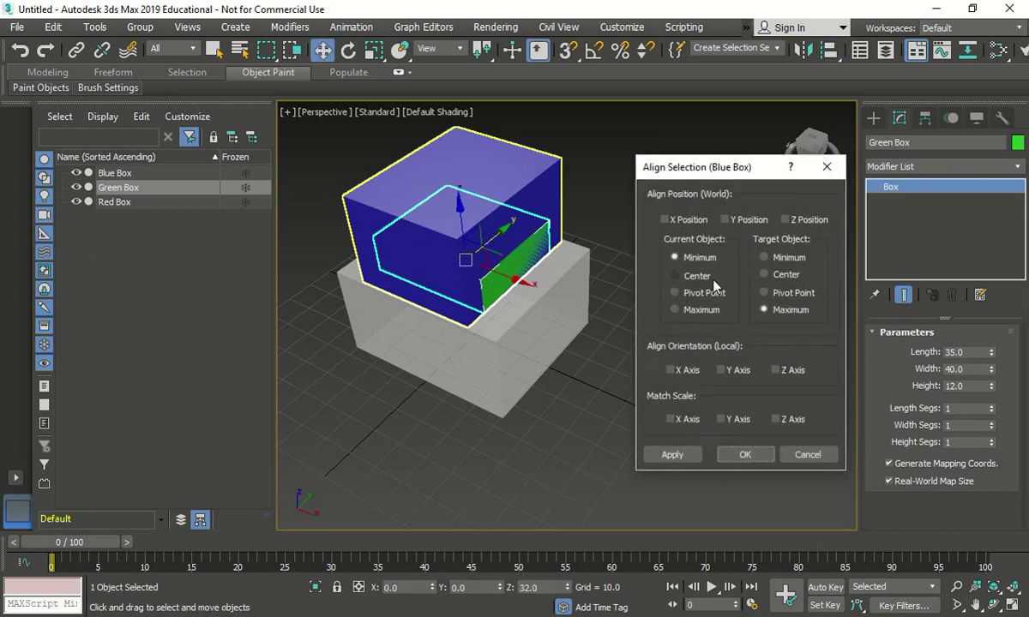
pyautogui.click(784, 220)
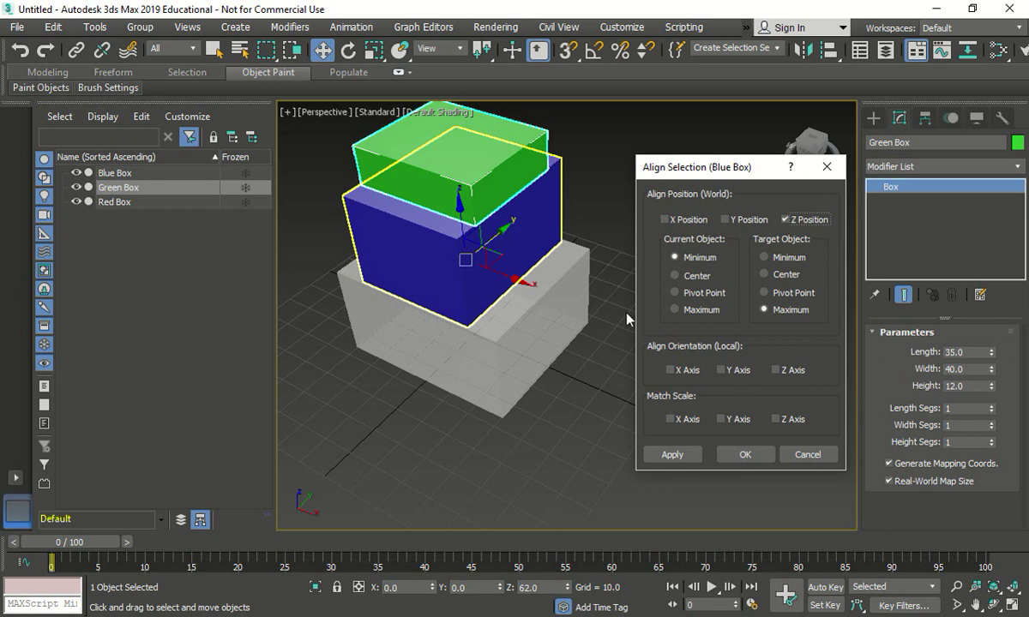
pyautogui.click(672, 454)
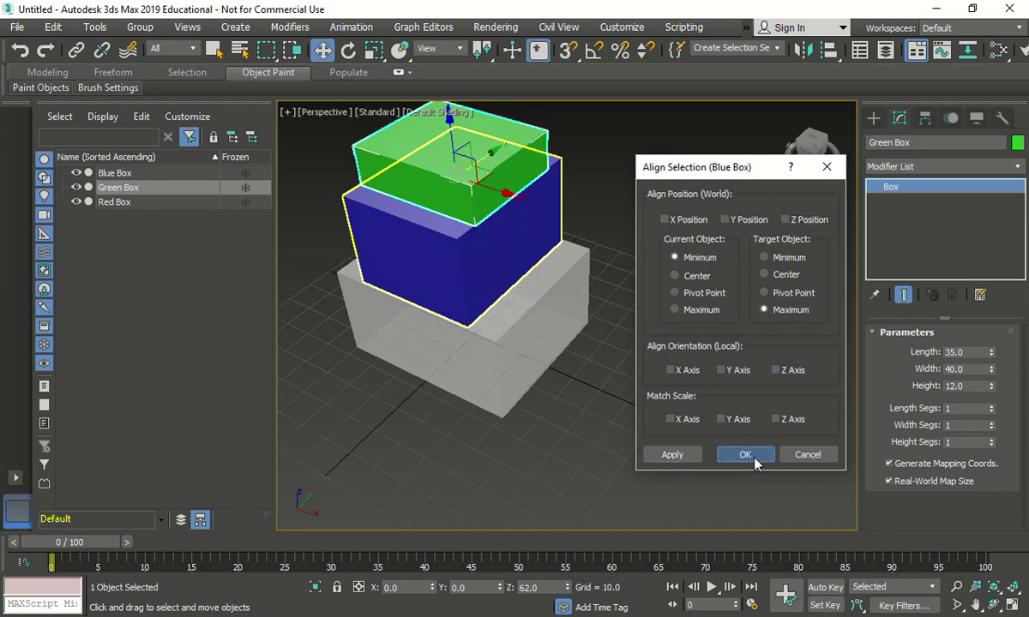
pyautogui.click(745, 454)
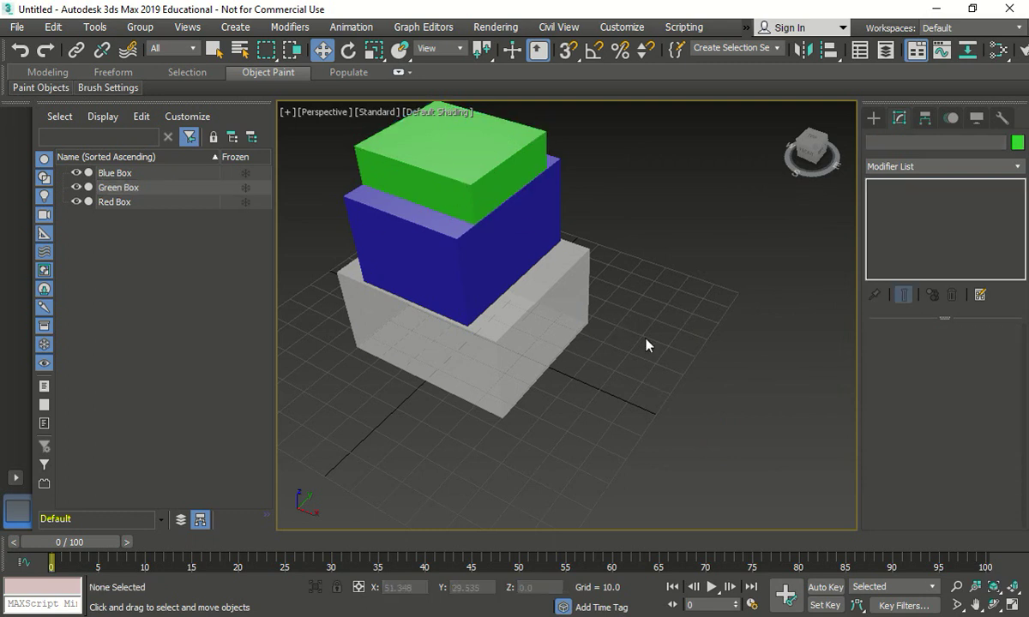
# Turn off See-Through in the Red Box's object properties and deselect the box
pyautogui.keyDown('alt'); pyautogui.moveTo(624, 340); pyautogui.dragTo(485, 360, button='middle'); pyautogui.keyUp('alt')
pyautogui.rightClick(454, 338)
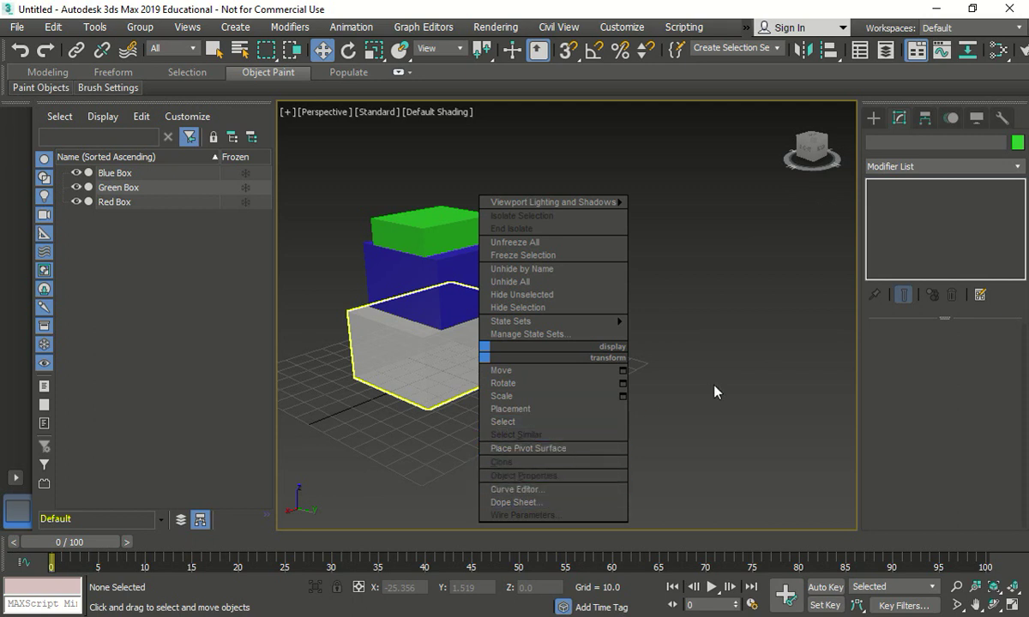
pyautogui.click(711, 360)
pyautogui.rightClick(473, 346)
pyautogui.click(515, 464)
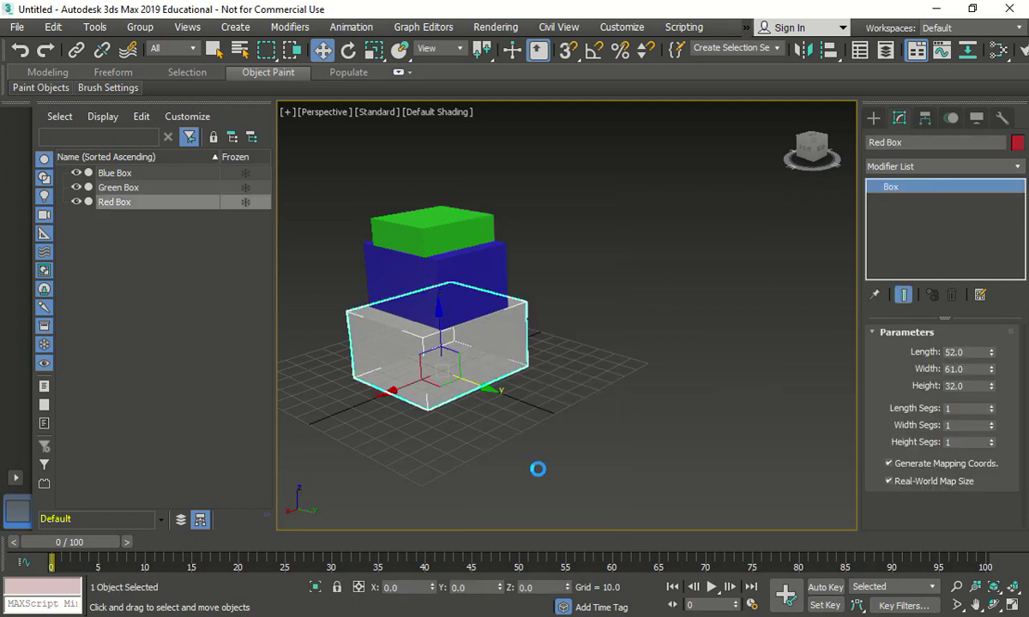
pyautogui.click(408, 333)
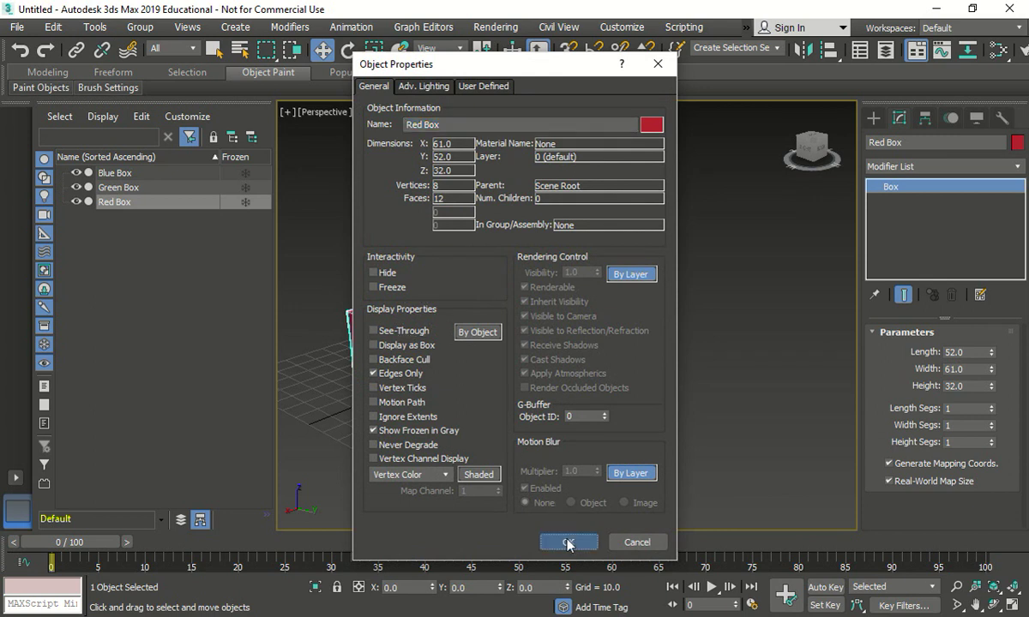
pyautogui.click(568, 542)
pyautogui.click(583, 300)
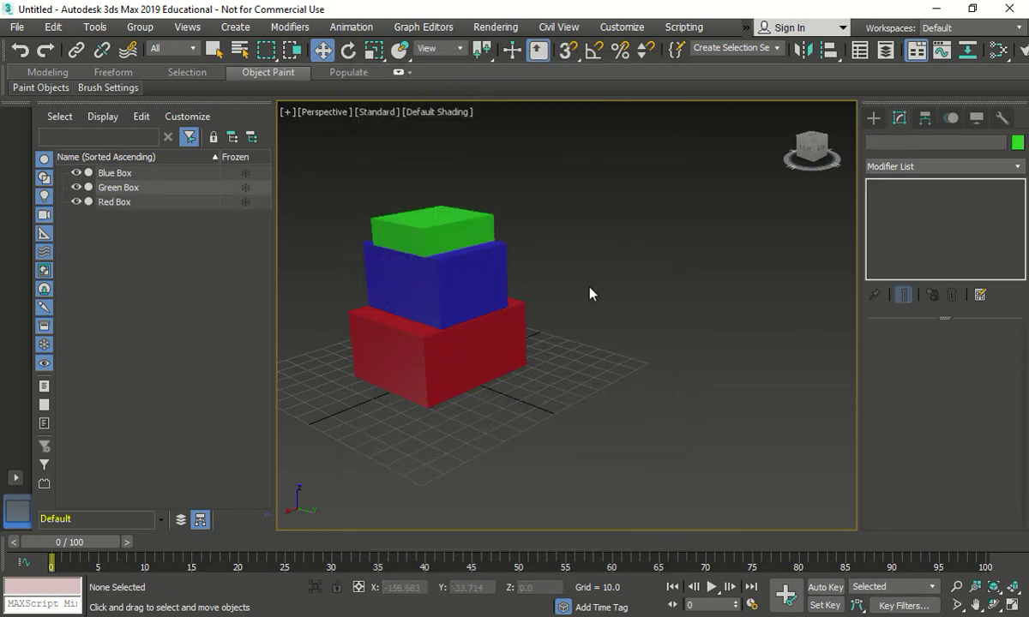
pyautogui.keyDown('alt'); pyautogui.moveTo(572, 294); pyautogui.dragTo(519, 343, button='middle'); pyautogui.keyUp('alt')
pyautogui.scroll(2, 519, 343)
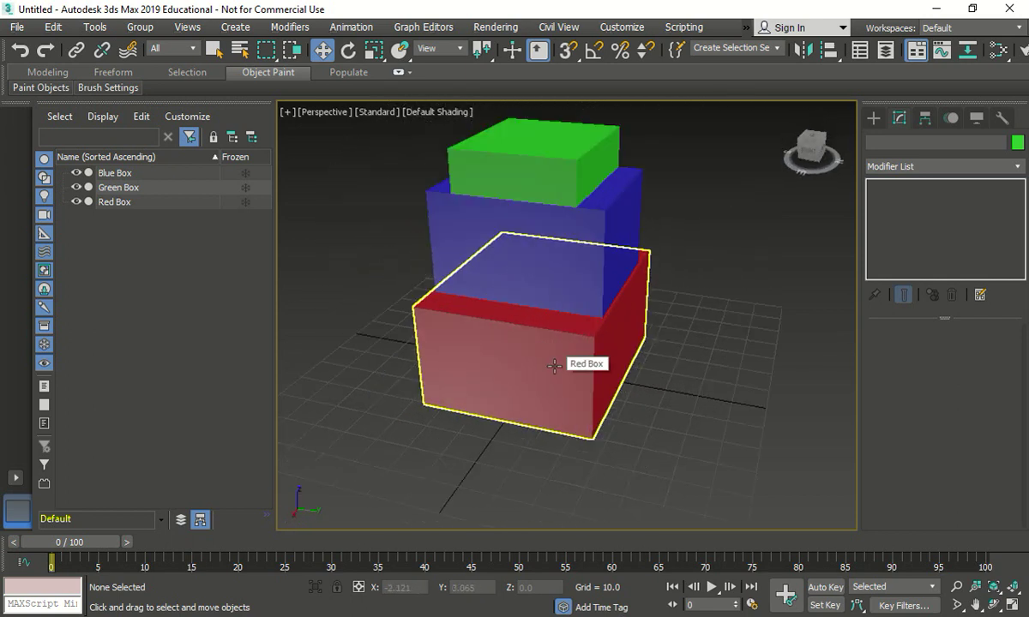